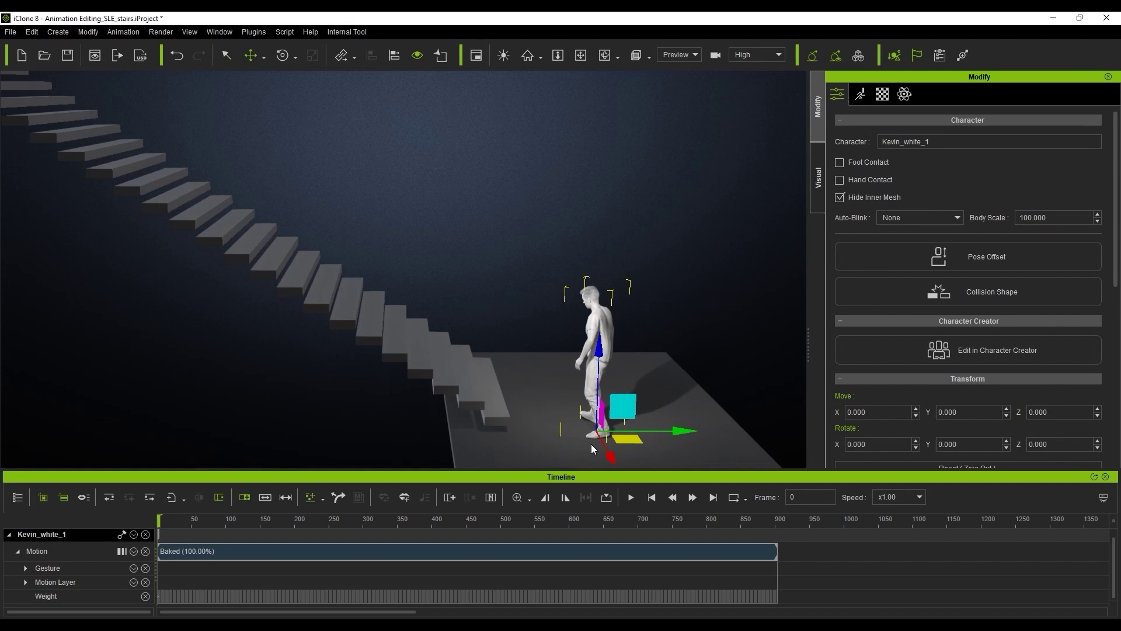
Apply Sample Hip To Root (XYZ) to the character's Baked motion clip and check the root's path along the stairs.
drag(213, 520, 373, 527)
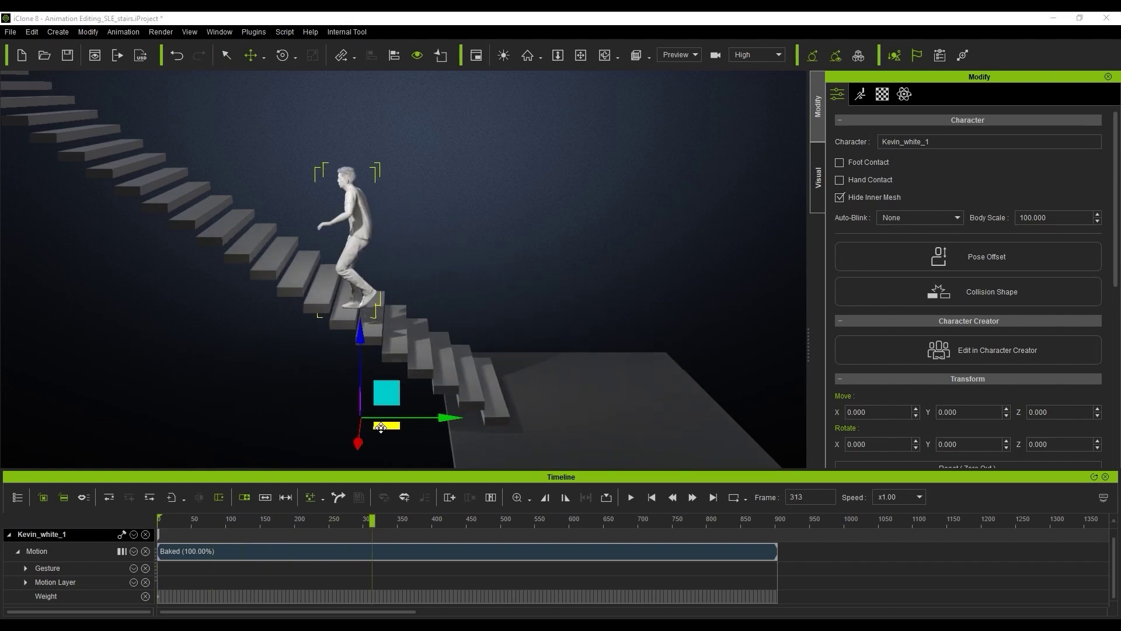
right_click(376, 555)
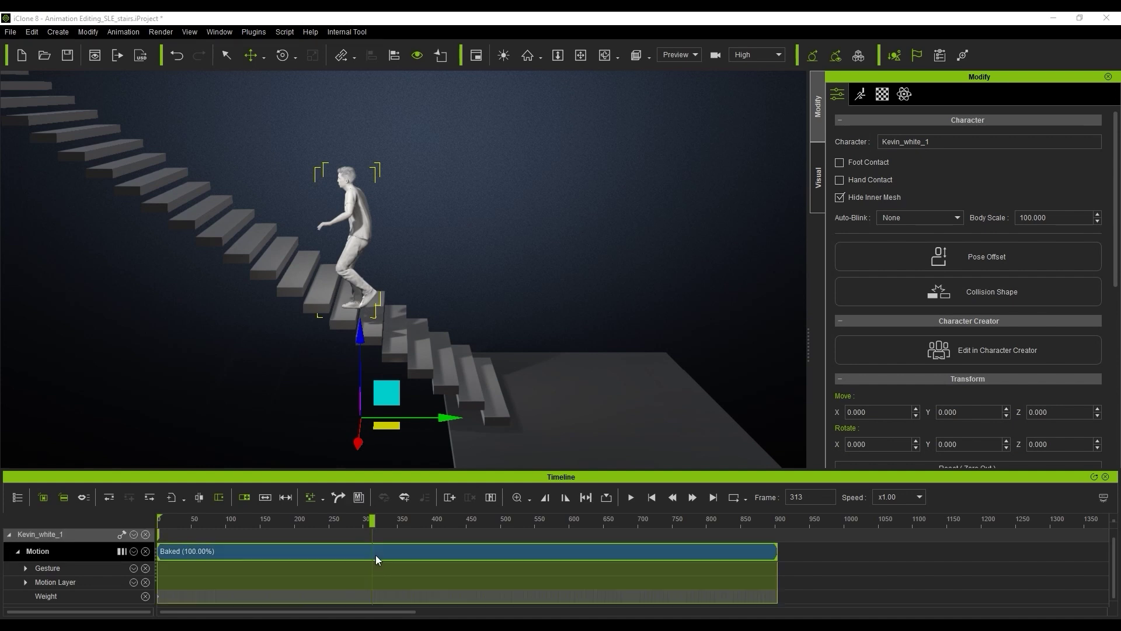
mouse_move(527, 259)
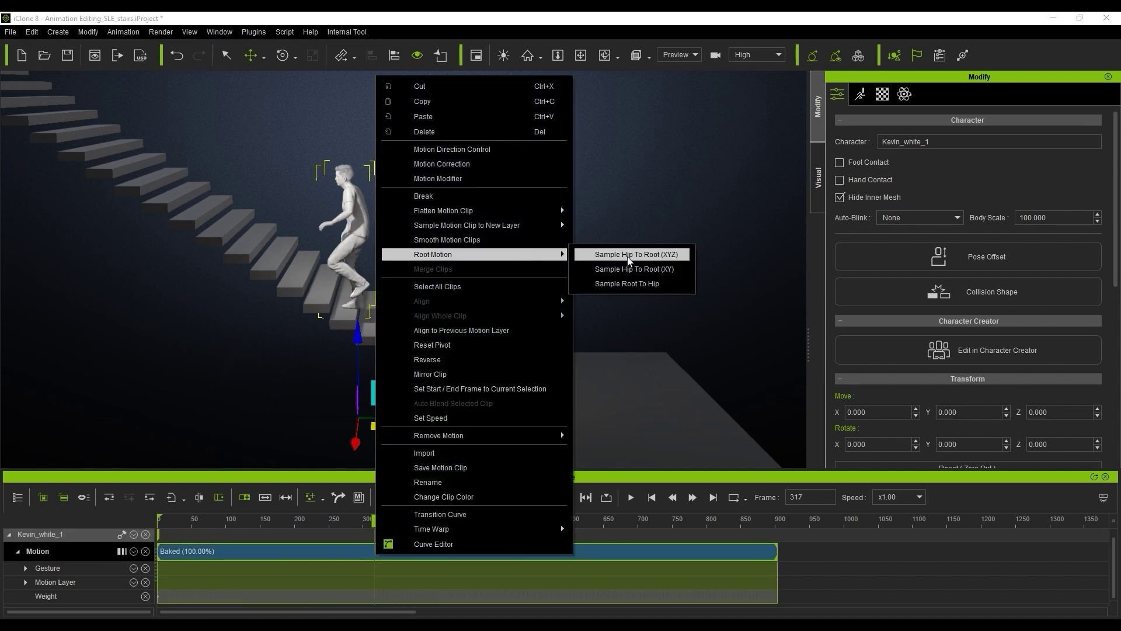
click(629, 255)
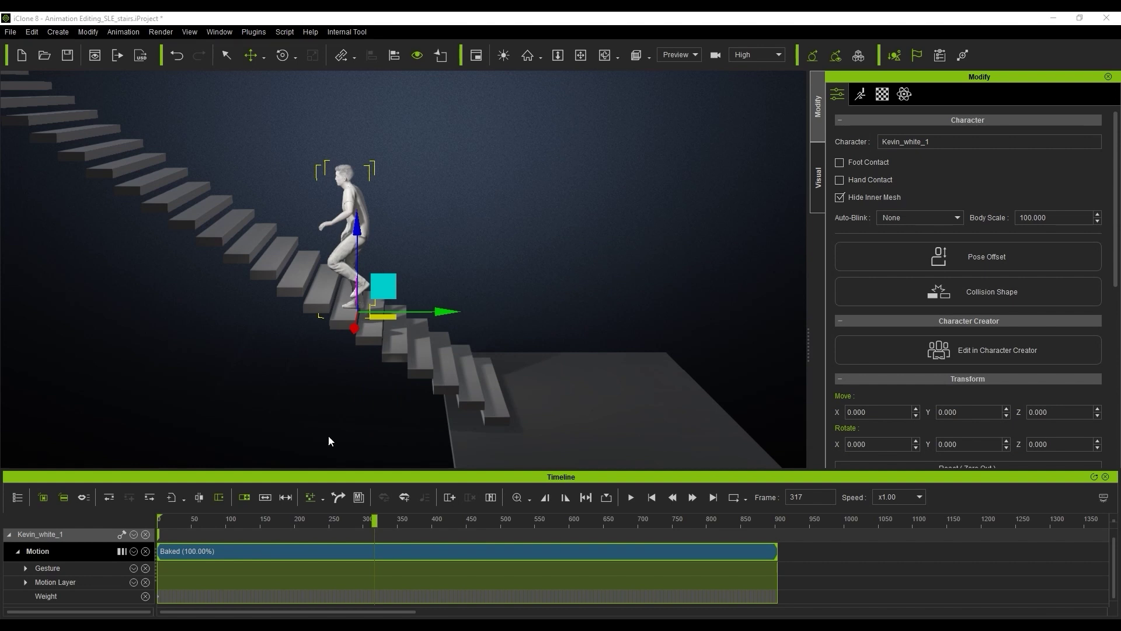
drag(204, 519, 550, 534)
click(655, 496)
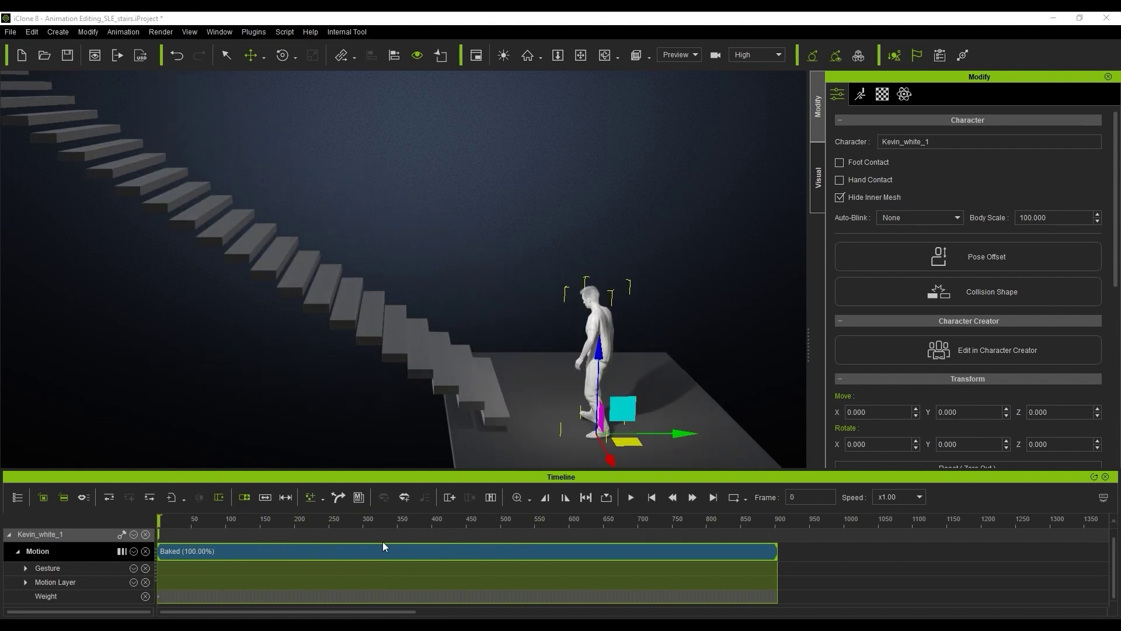
Break the Baked motion clip at frames 142 and 423.
scroll(384, 541, up, 2)
drag(175, 520, 300, 532)
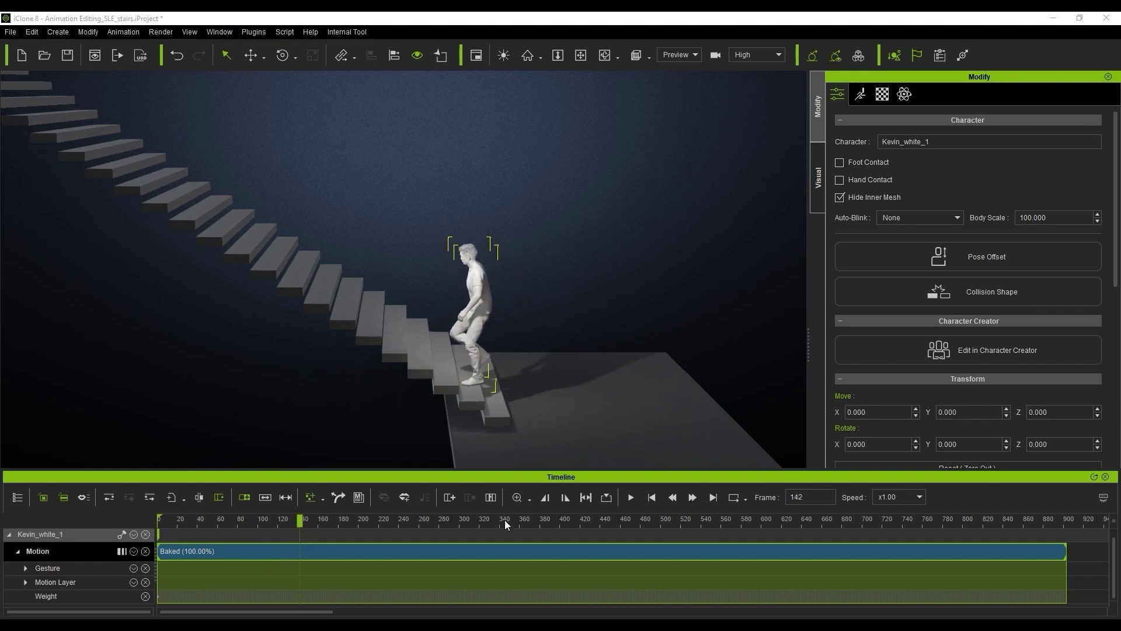
click(199, 497)
click(334, 525)
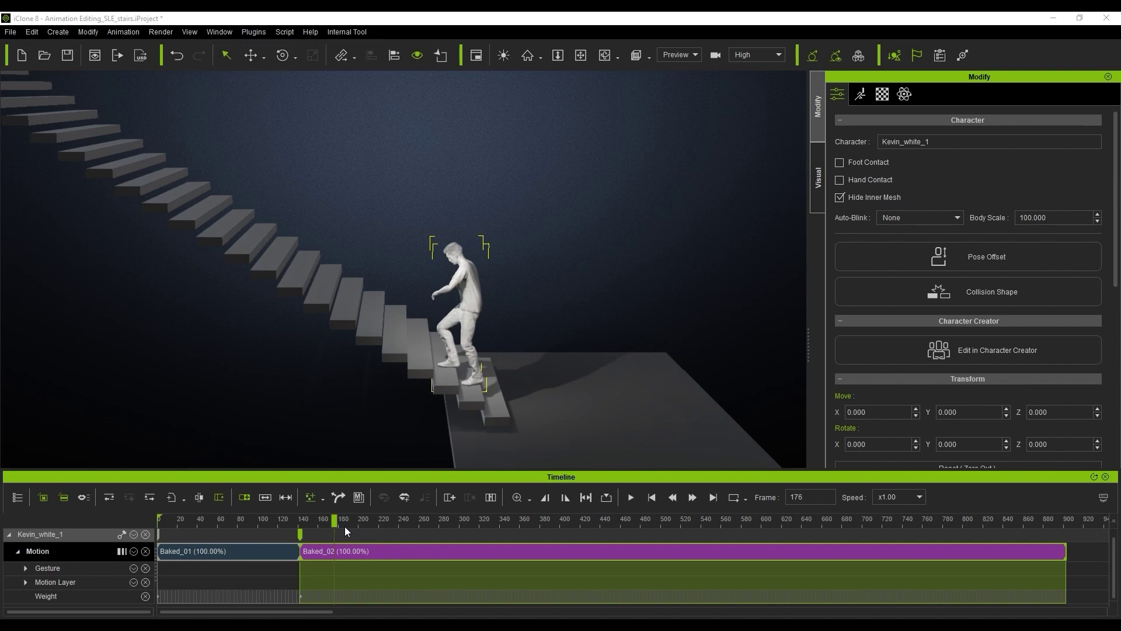
drag(345, 526, 586, 518)
click(199, 497)
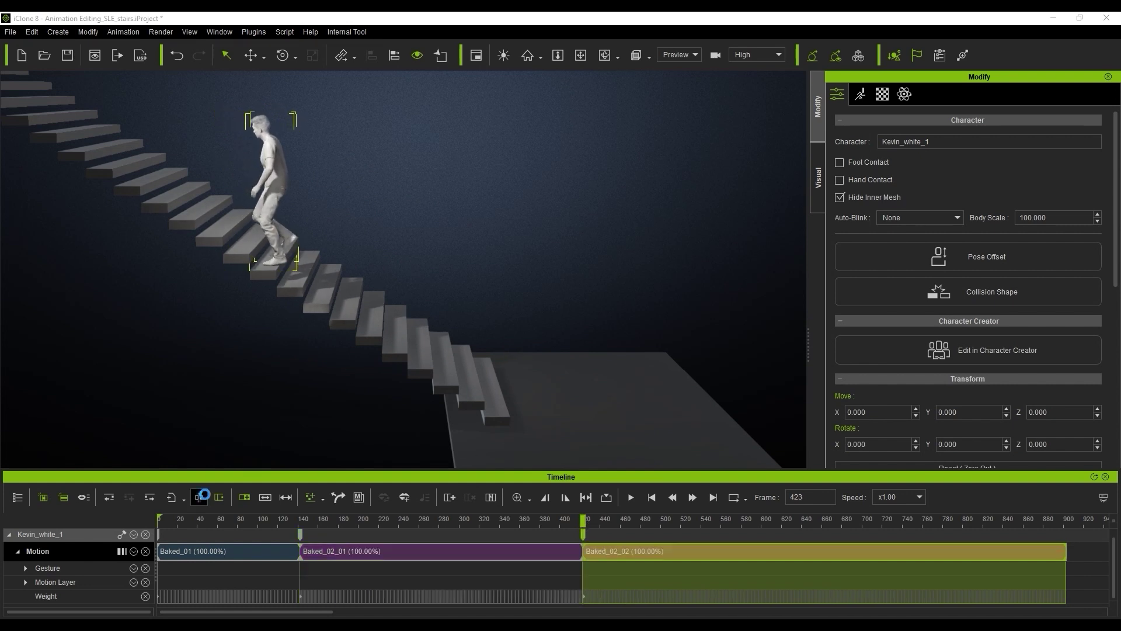
Move the last motion clip later so it starts at about frame 1080, leaving a gap after the middle clip.
click(407, 551)
click(658, 502)
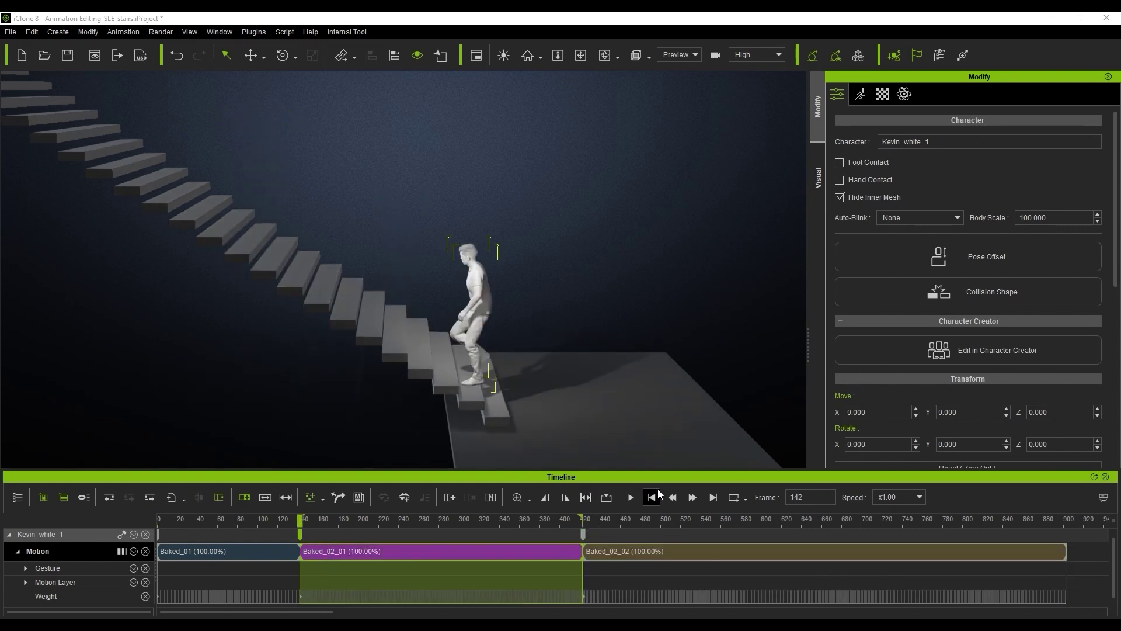
click(712, 499)
ctrl+scroll(454, 548, down, 3)
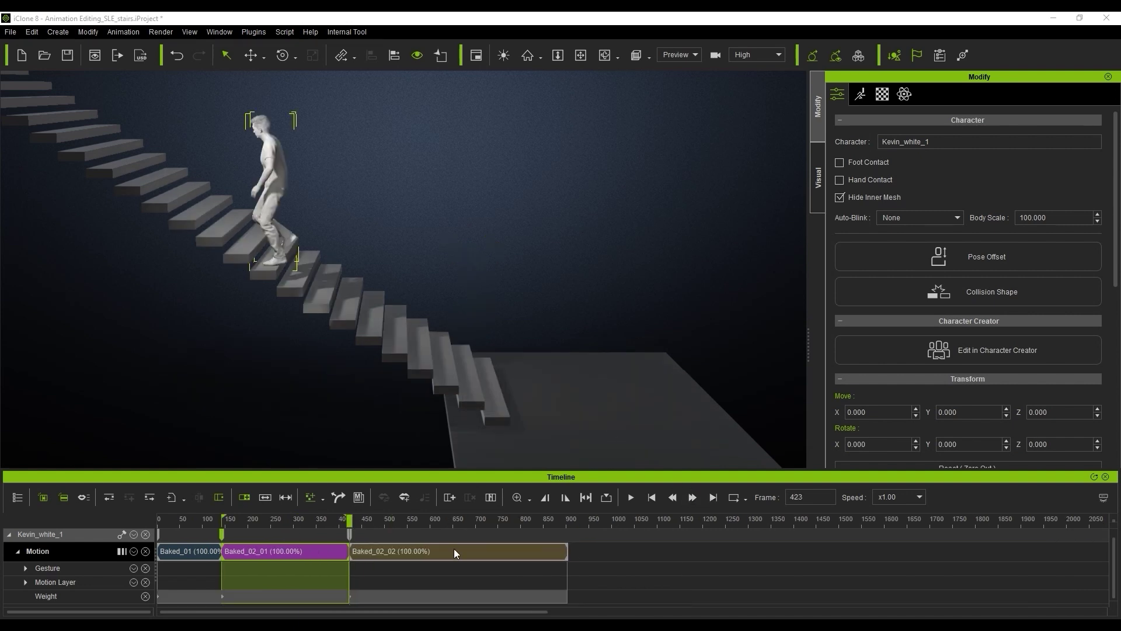
drag(453, 549, 496, 551)
Copy the middle motion clip and paste the duplicate at frame 423, directly after the original.
click(284, 554)
click(182, 498)
click(207, 517)
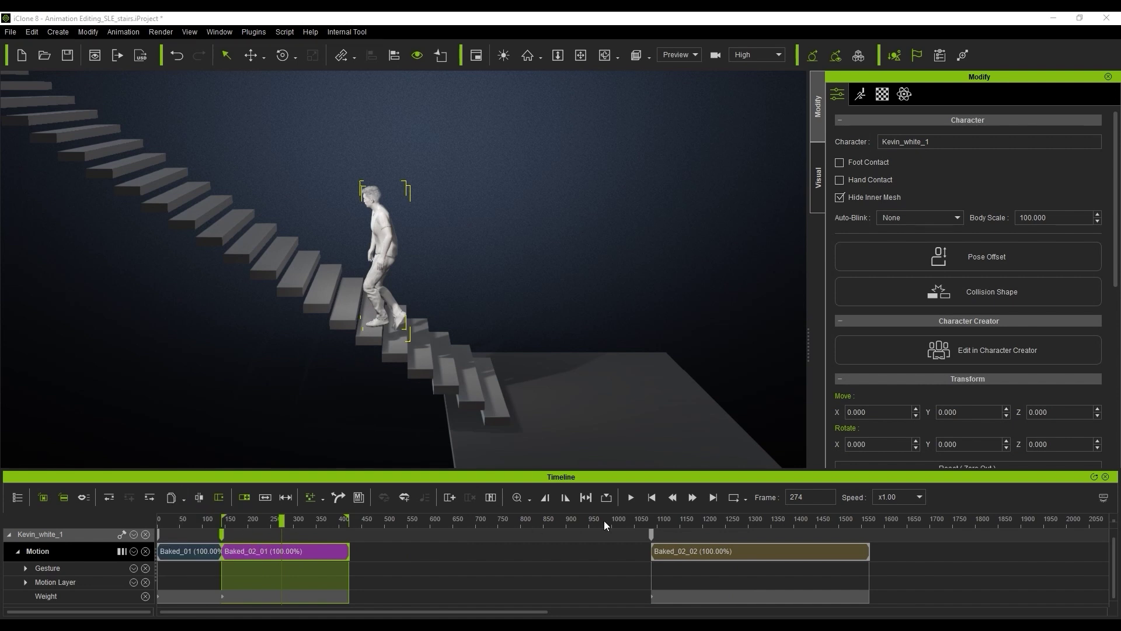
click(712, 497)
click(184, 500)
click(207, 536)
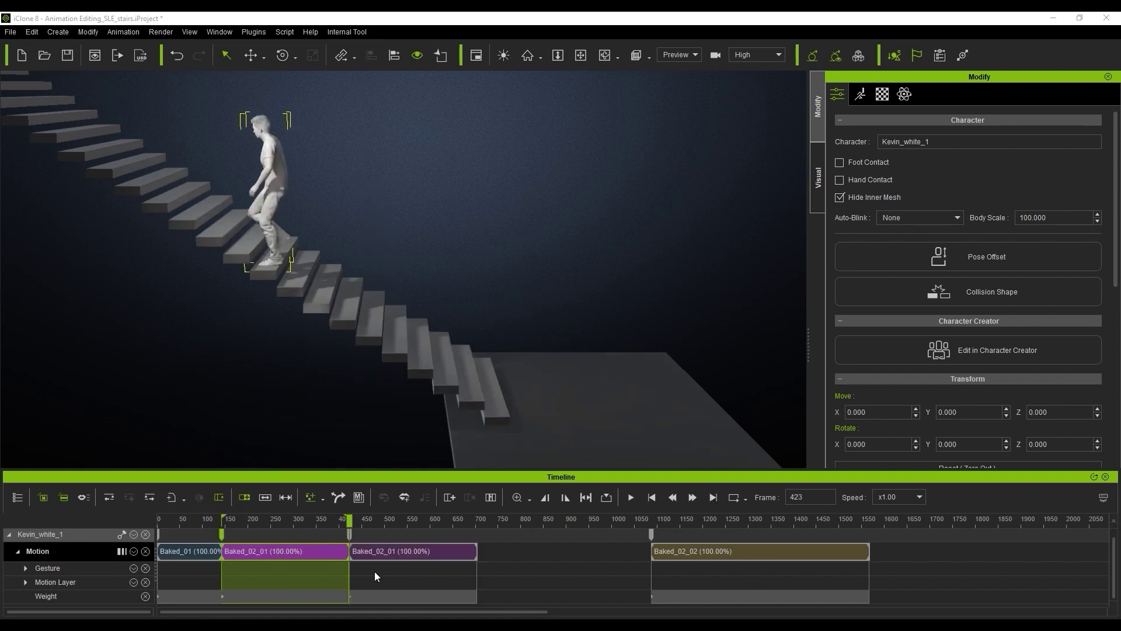
Align the pasted clip's foot placement on the stairs with the preceding clip, checking the frames around their junction.
mouse_move(349, 522)
mouse_down()
mouse_move(334, 524)
mouse_move(352, 526)
mouse_up()
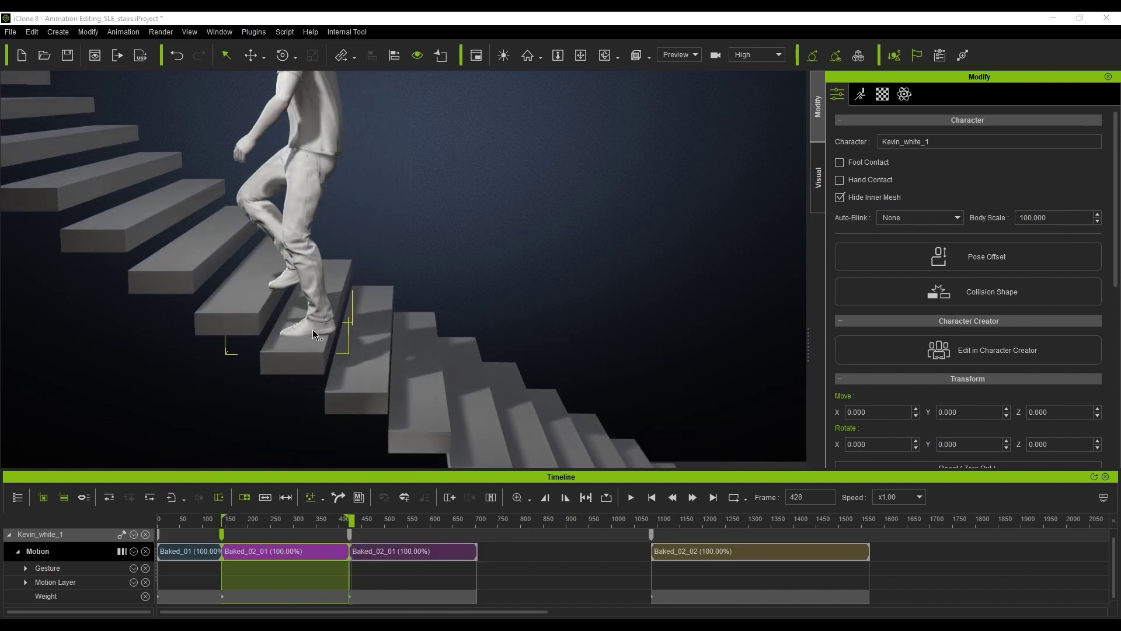
scroll(366, 550, up, 3)
double_click(349, 534)
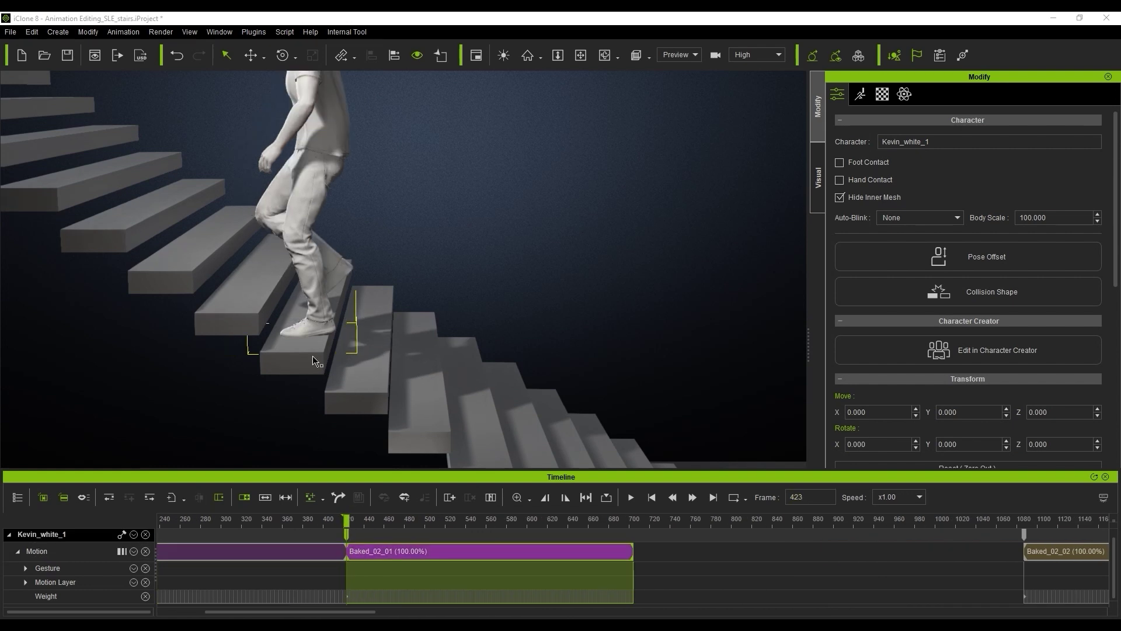
key(Left)
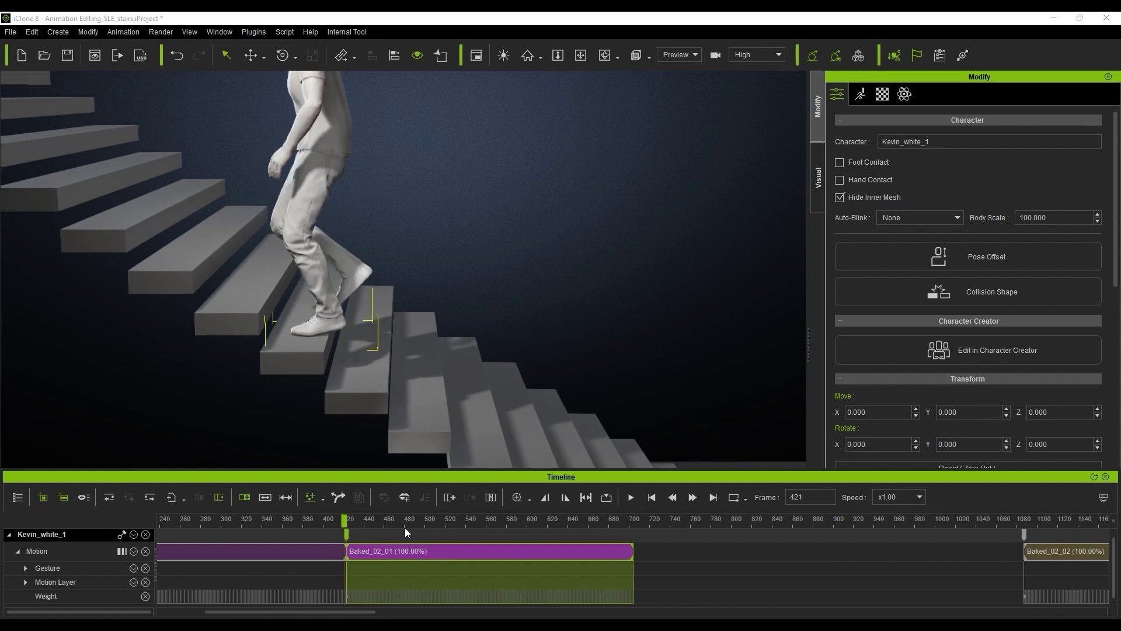
right_click(363, 554)
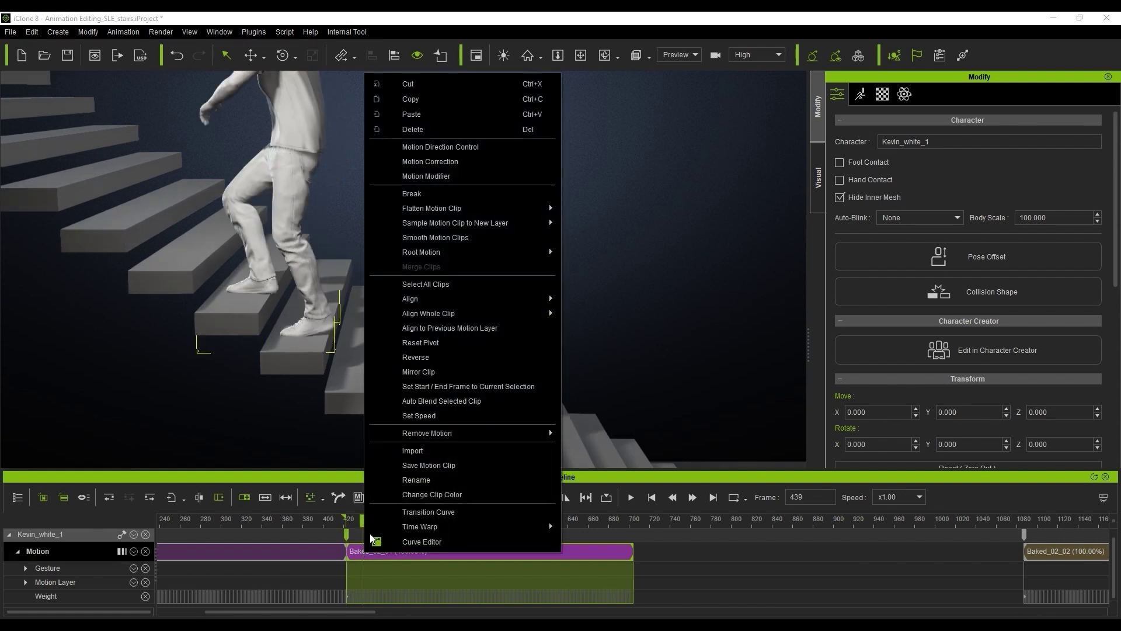
mouse_move(484, 303)
click(605, 374)
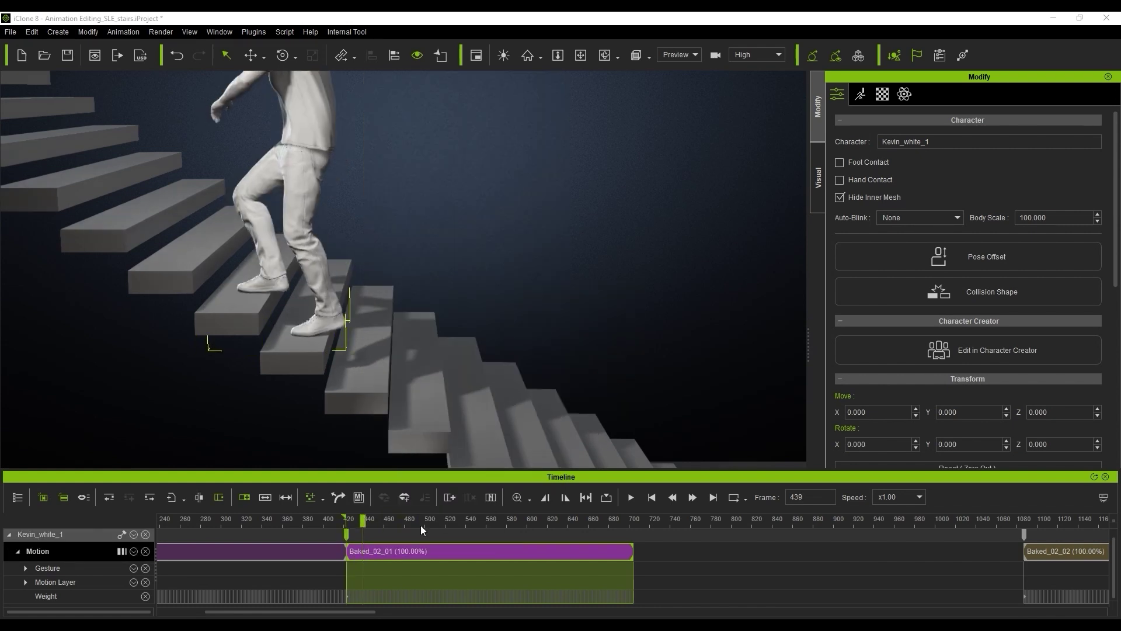
click(362, 523)
mouse_move(362, 523)
mouse_down()
mouse_move(332, 521)
mouse_move(360, 524)
mouse_up()
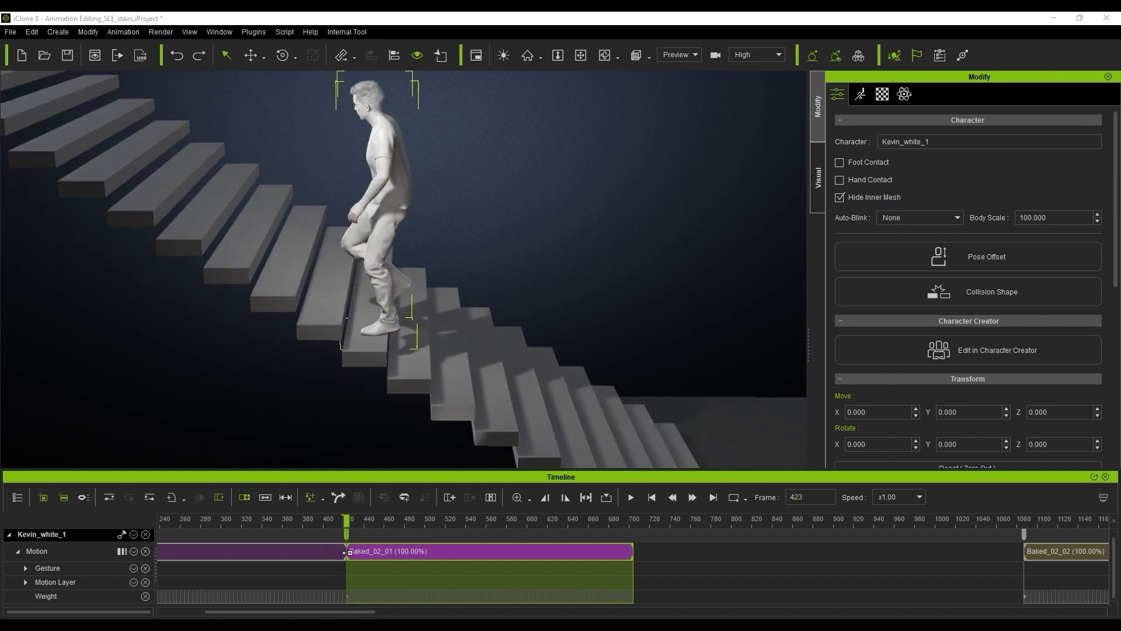
Create a short transition between the middle clip and its pasted copy at frame 423 and scrub through it.
drag(347, 551, 449, 561)
click(331, 525)
ctrl+scroll(327, 559, up, 6)
scroll(394, 534, down, 5)
drag(336, 521, 293, 538)
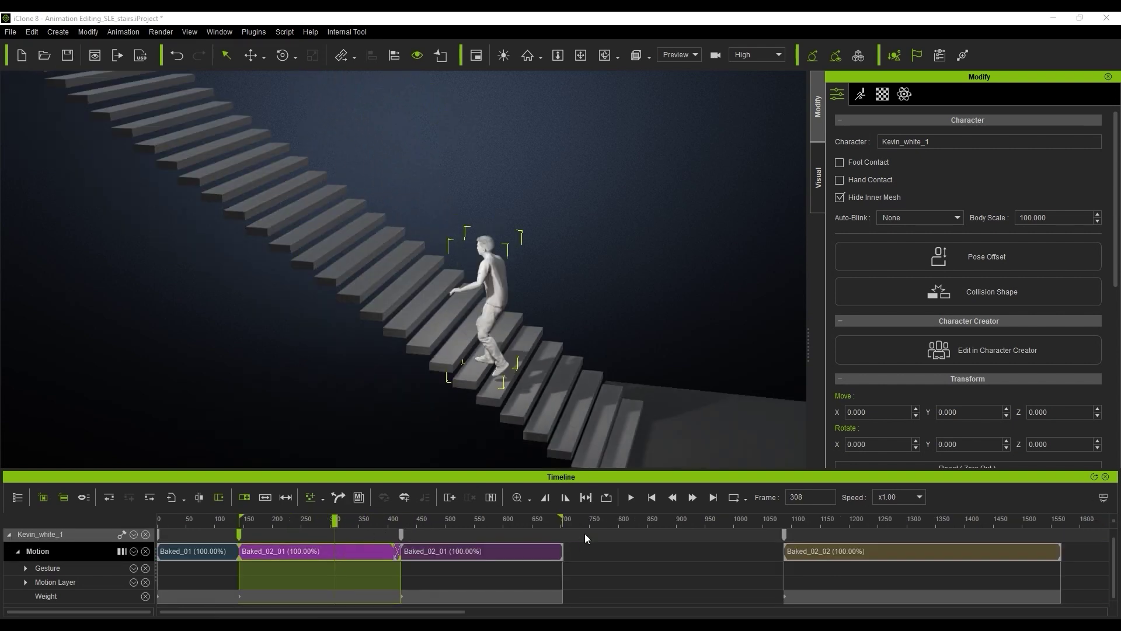
Merge the middle motion clip and its pasted copy into one clip.
click(450, 553)
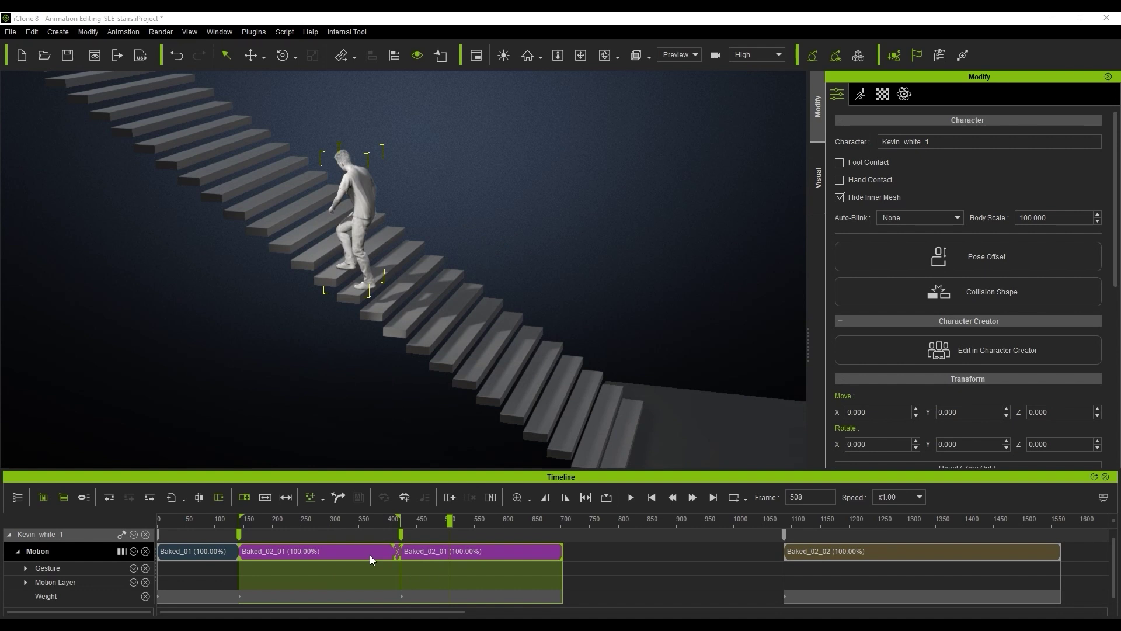
right_click(352, 554)
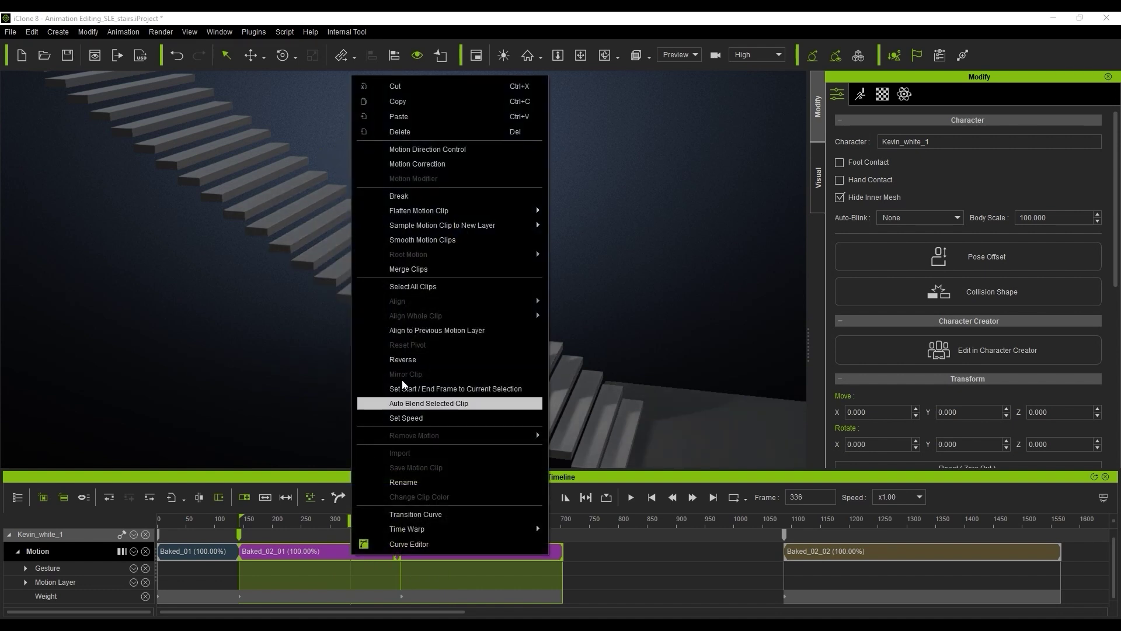
click(458, 274)
Break the merged clip at frame 423 and delete its second part.
click(711, 498)
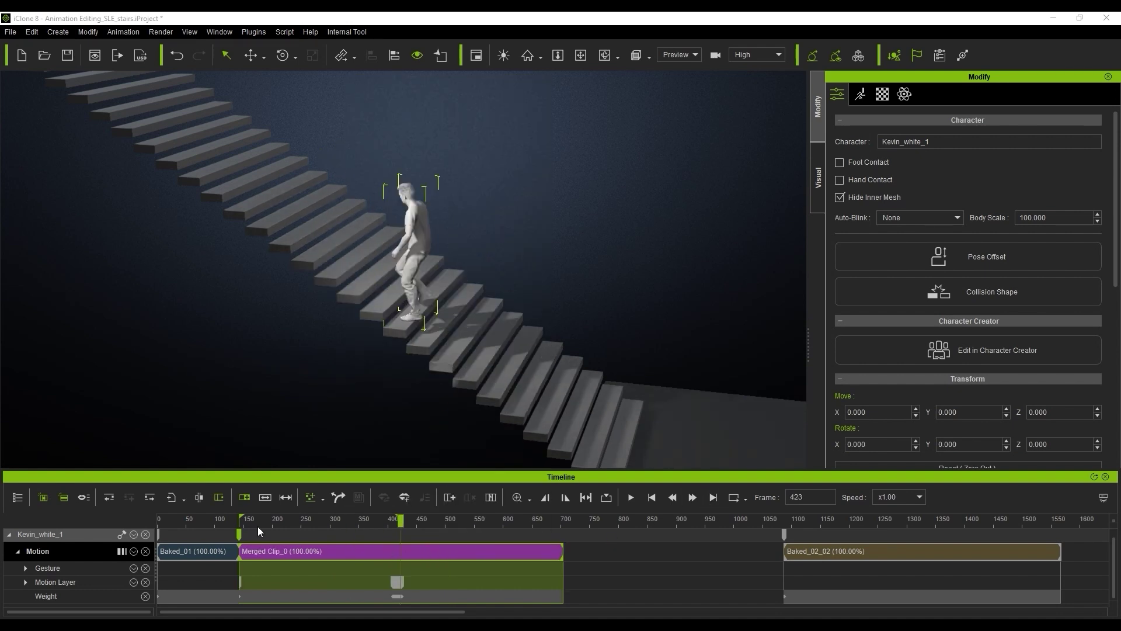
click(199, 497)
key(Delete)
drag(260, 522, 331, 526)
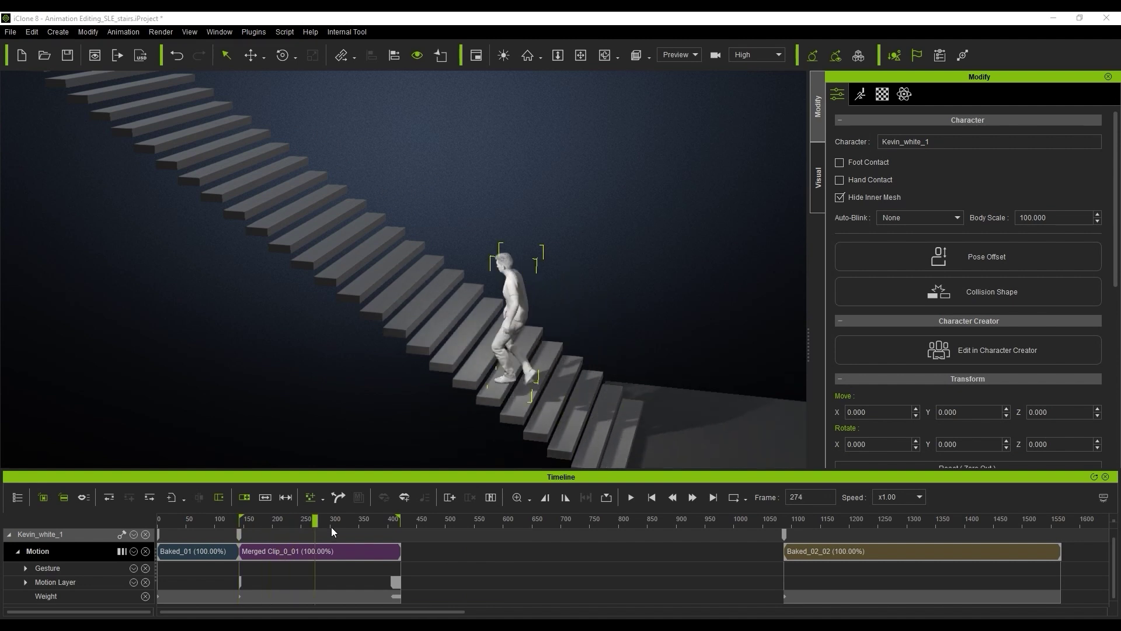
Try looping the merged clip by extending its end to about frame 1030, and review the repeated stair climb.
click(313, 550)
drag(400, 555, 748, 555)
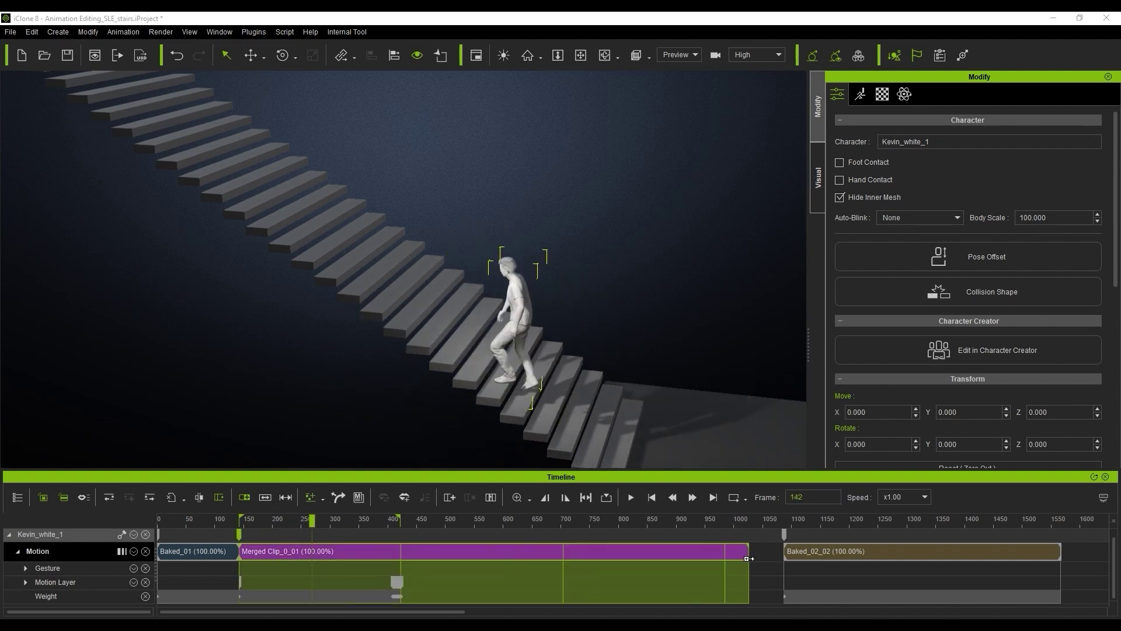
click(360, 521)
click(418, 521)
drag(422, 528, 504, 528)
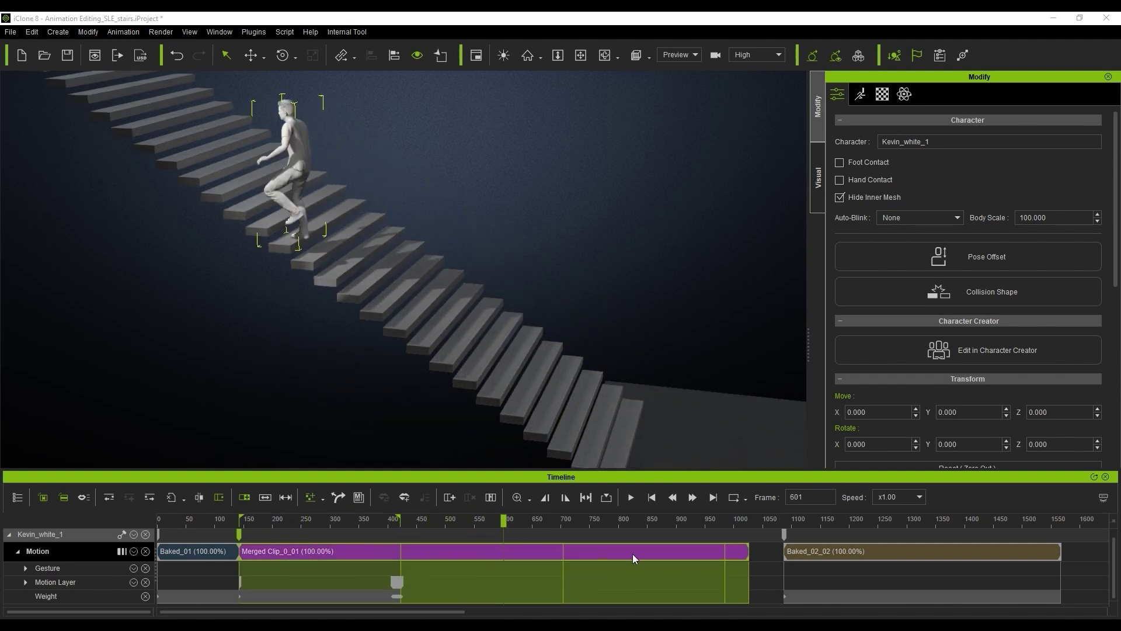
key(space)
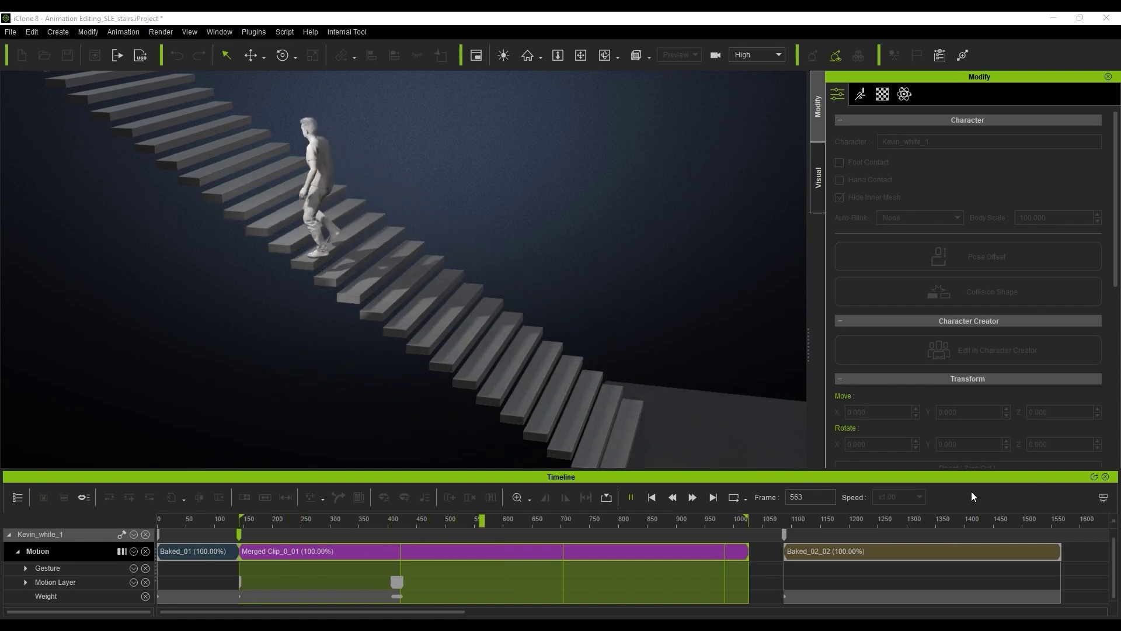
drag(411, 521, 582, 529)
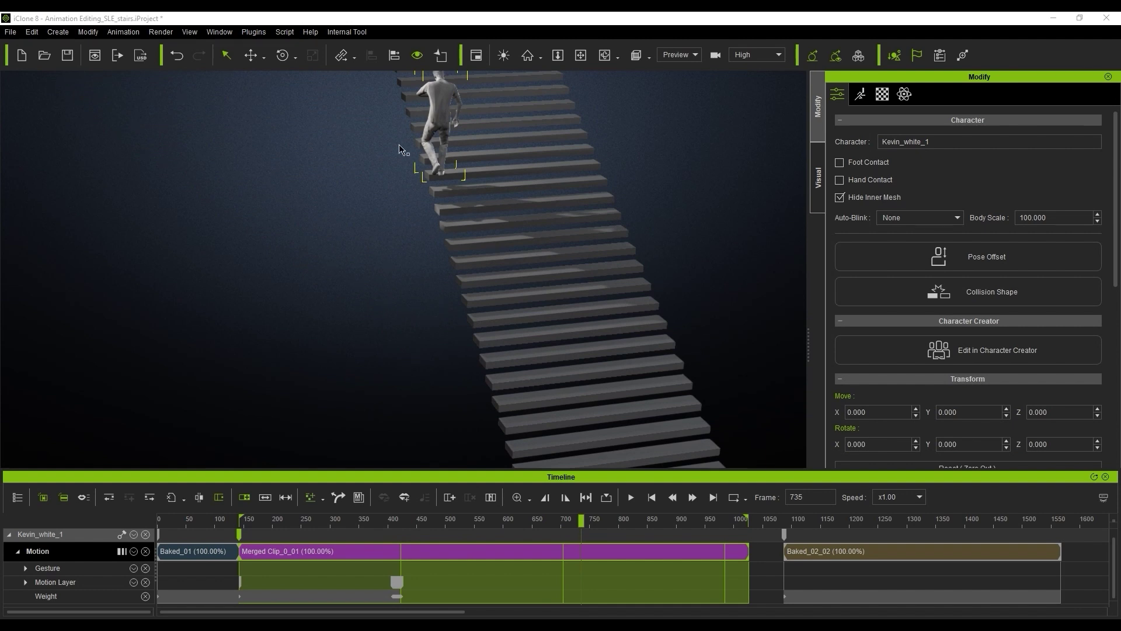
Try correcting the looped clip's walking direction by editing its Z rotation in Motion Direction Control.
click(338, 497)
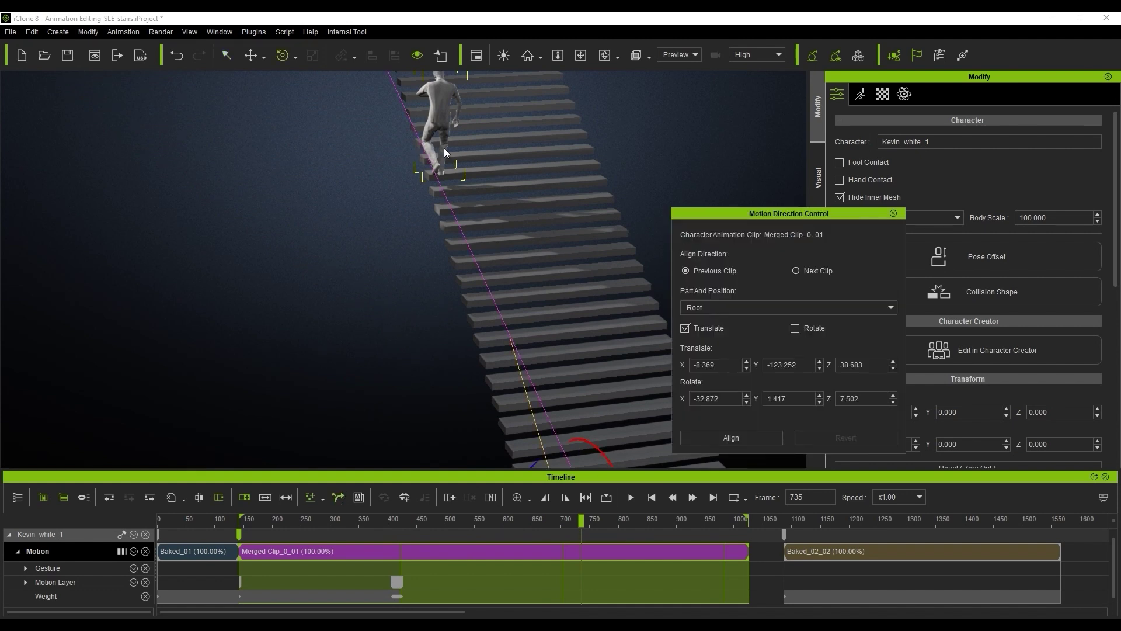
scroll(523, 227, down, 2)
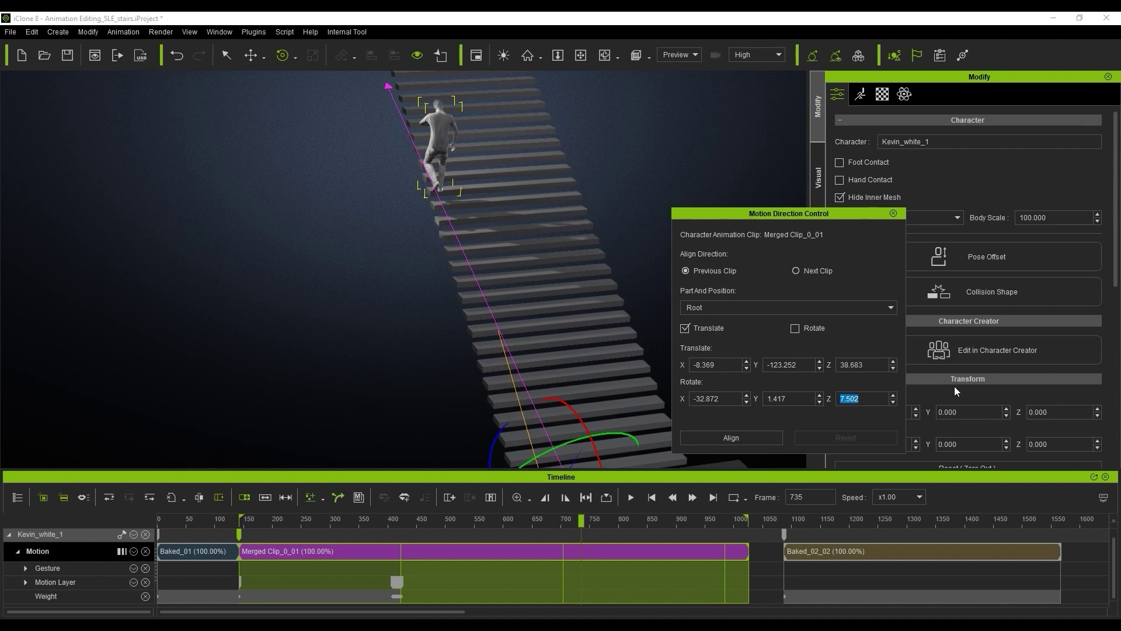
key(Return)
click(363, 522)
drag(364, 522, 580, 538)
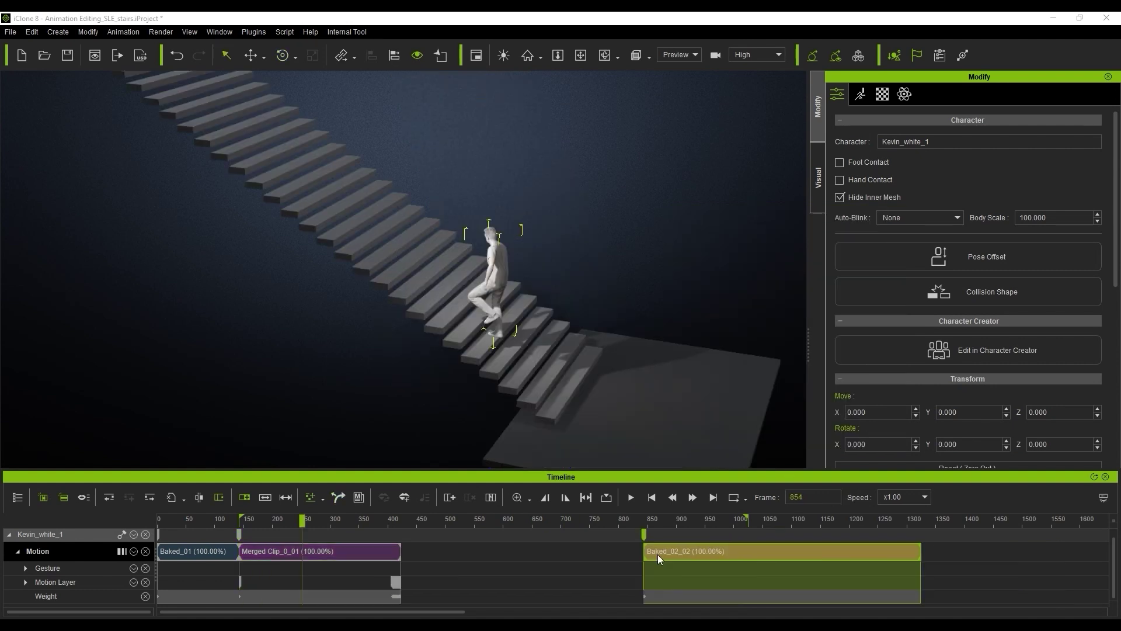
Move the last motion clip, Baked_02_02, earlier so it starts at about frame 550.
drag(658, 555, 486, 554)
click(542, 523)
scroll(428, 286, up, 3)
scroll(428, 287, down, 3)
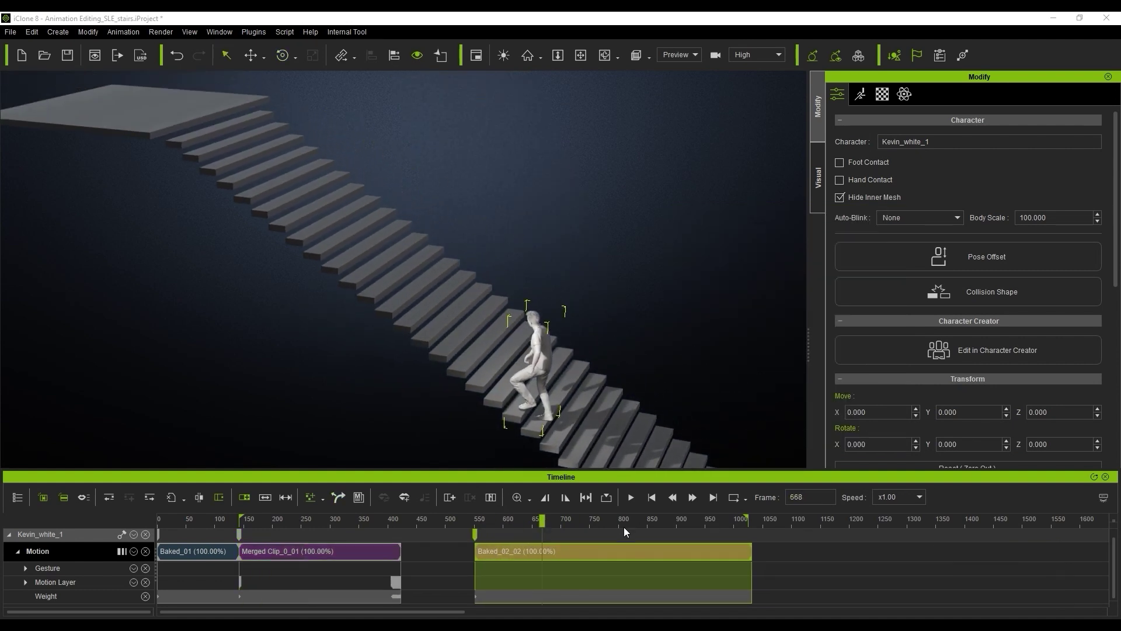
Break the last motion clip at frame 696, where the foot is planted on a step, and delete its first part.
drag(624, 527, 568, 531)
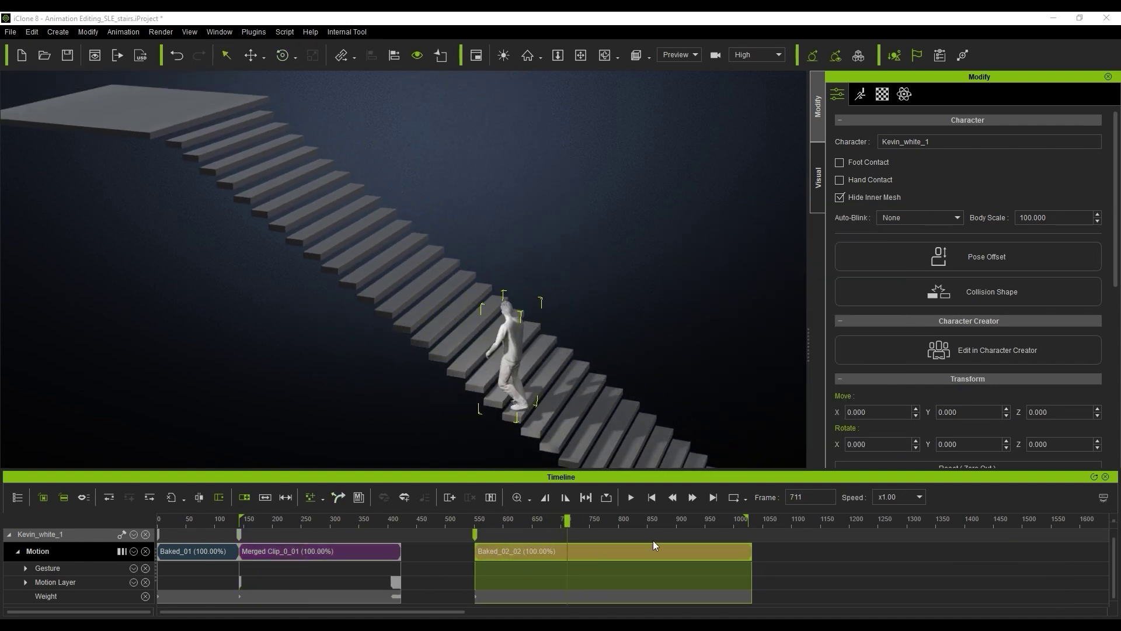
scroll(578, 562, up, 5)
scroll(557, 392, up, 2)
scroll(559, 397, up, 3)
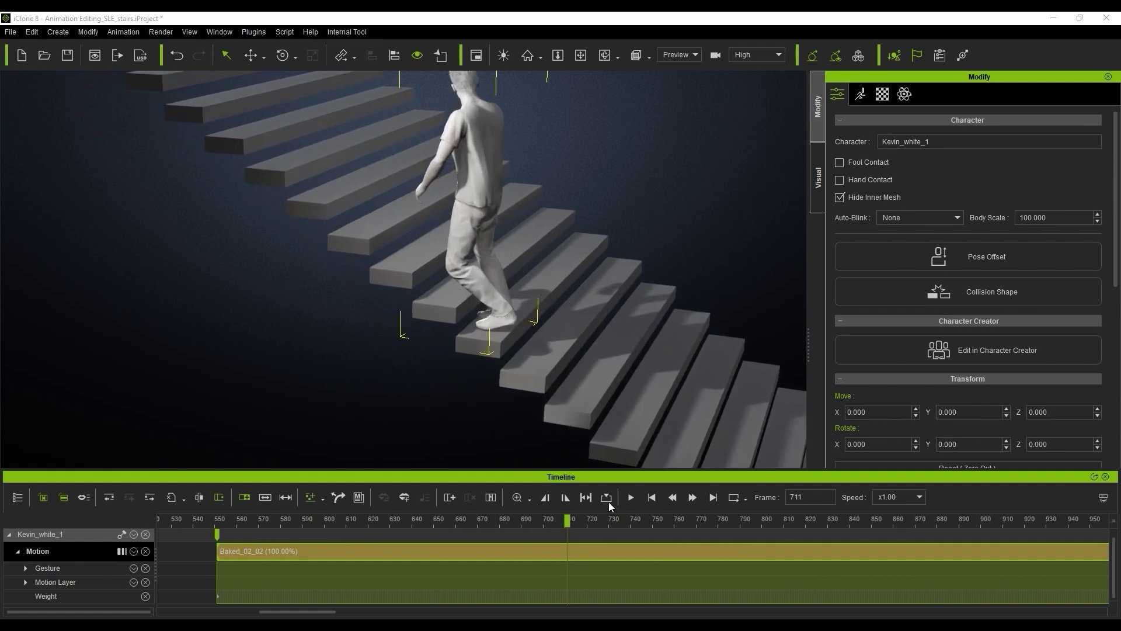
drag(567, 524, 535, 542)
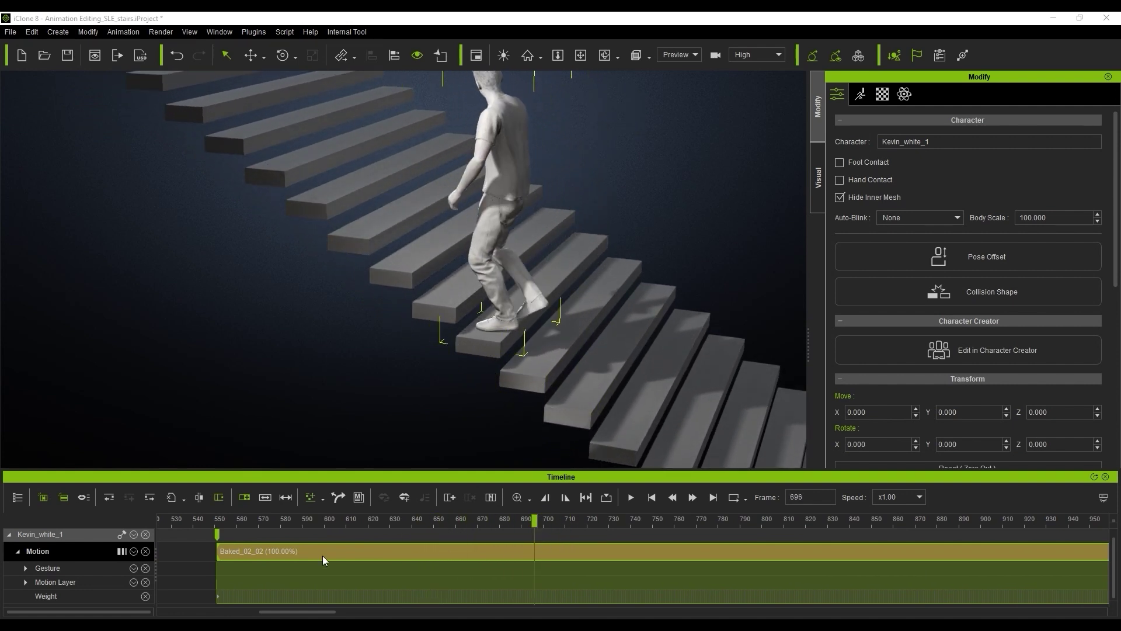
click(198, 497)
click(401, 553)
key(Delete)
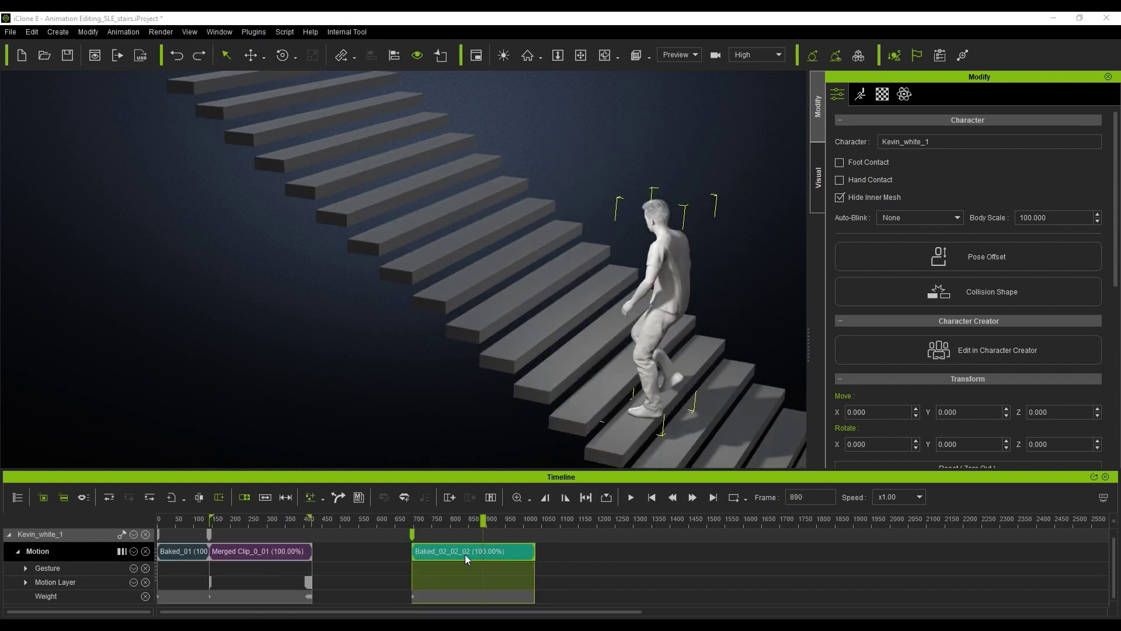
Move the Baked_02_02_02 clip later to start at about frame 1080 and paste a copy of the merged clip at frame 570.
drag(465, 555, 596, 554)
click(367, 520)
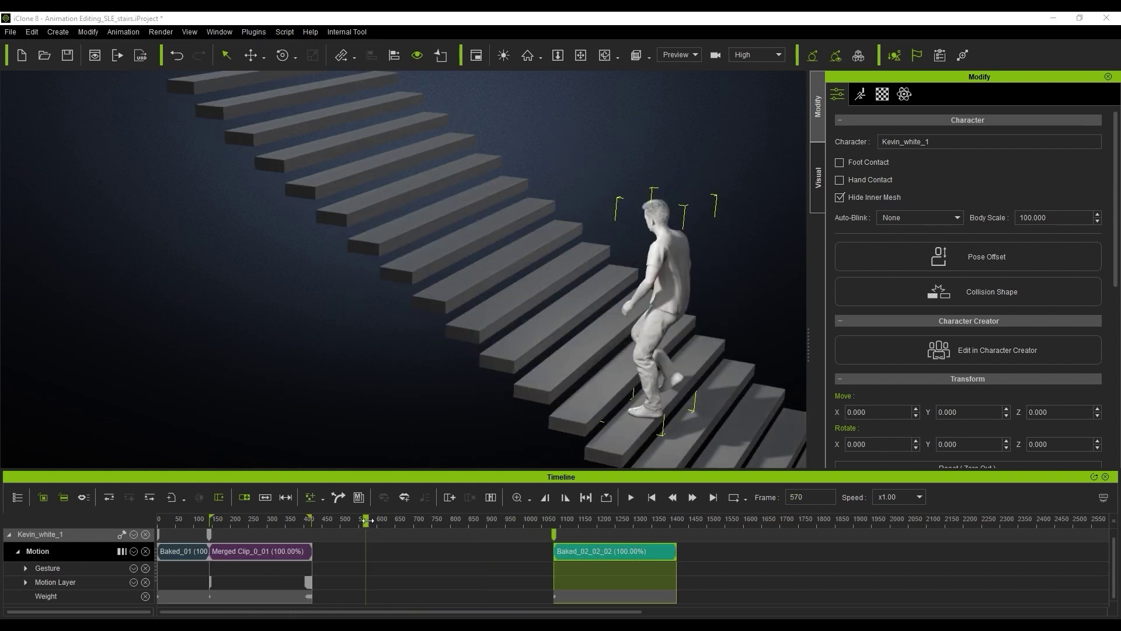
key(ctrl+v)
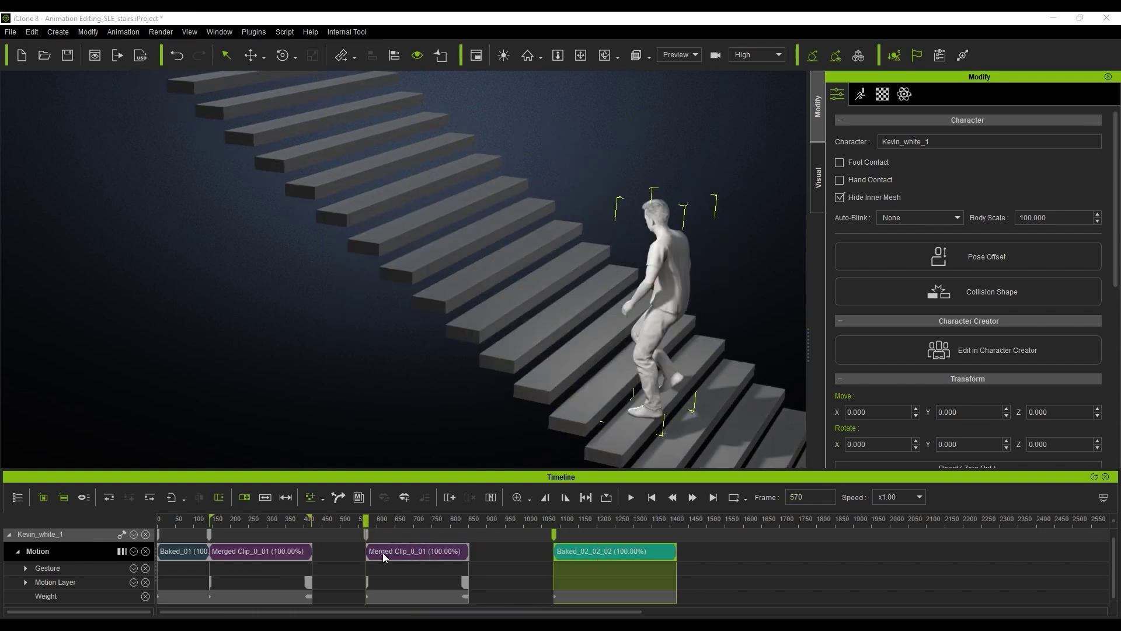
Move the Baked_02_02_02 clip directly behind the pasted merged clip, starting at frame 851.
click(433, 551)
click(586, 497)
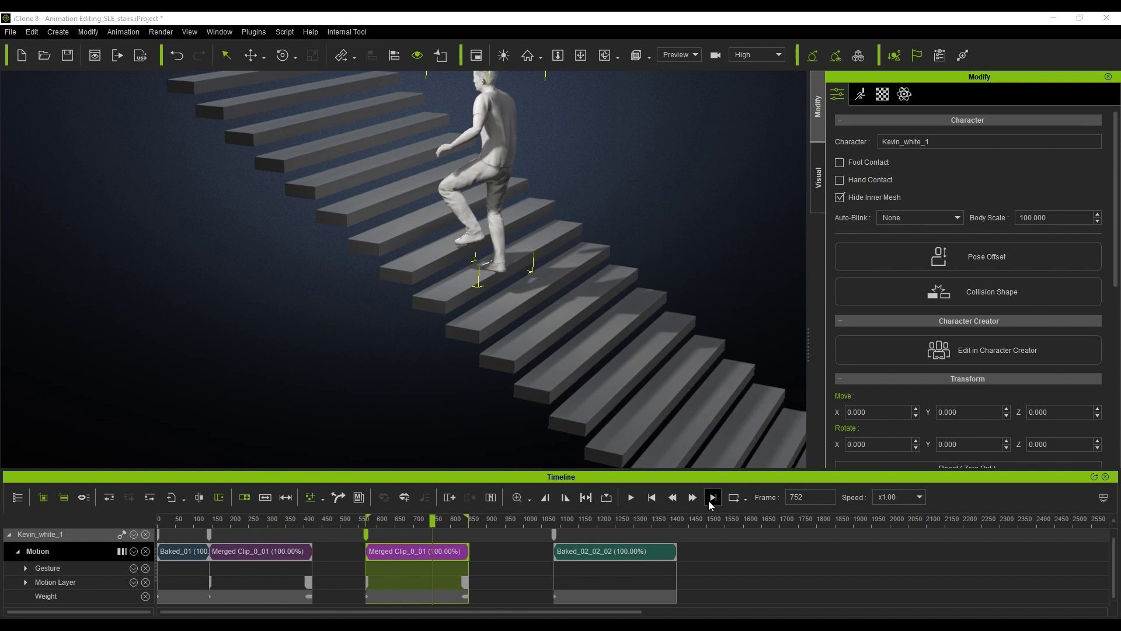
click(591, 559)
key(Delete)
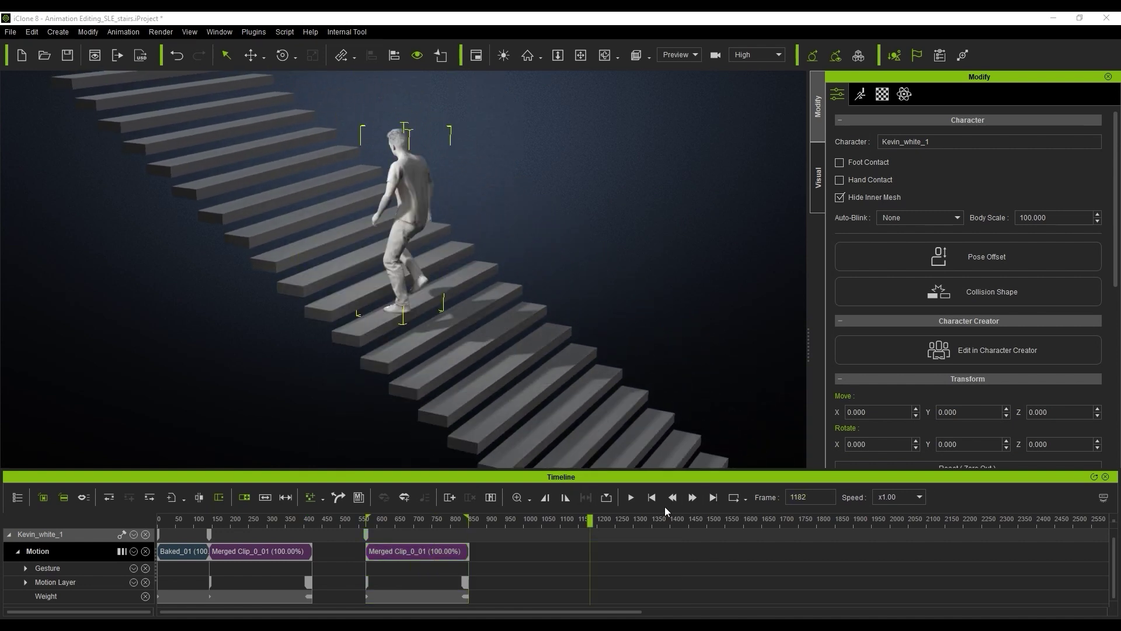
click(652, 497)
click(713, 497)
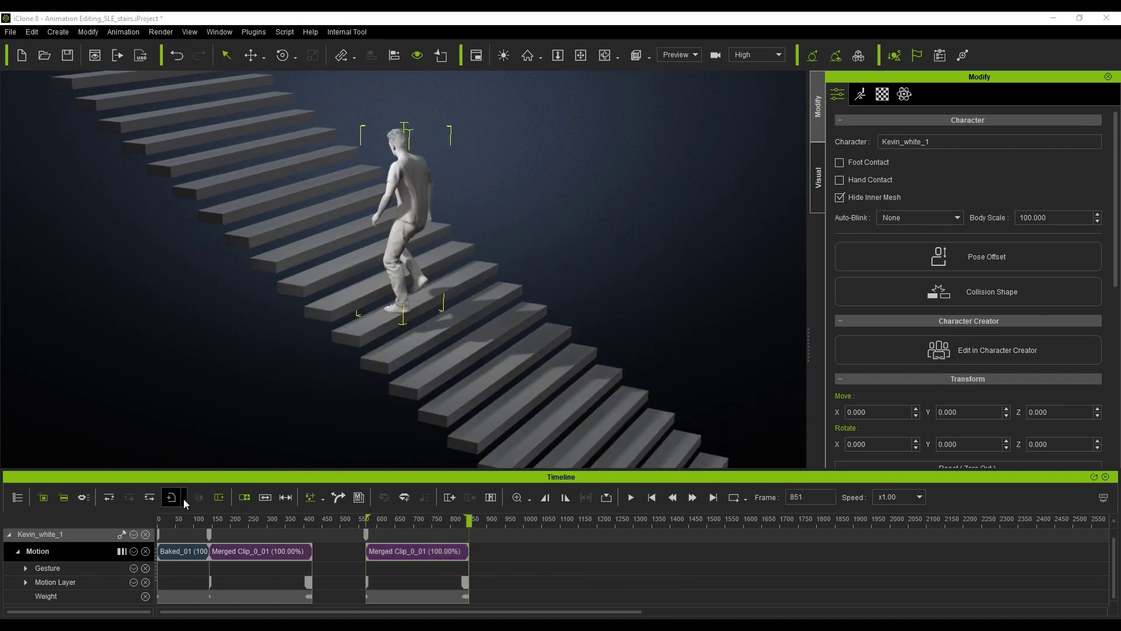
key(ctrl+z)
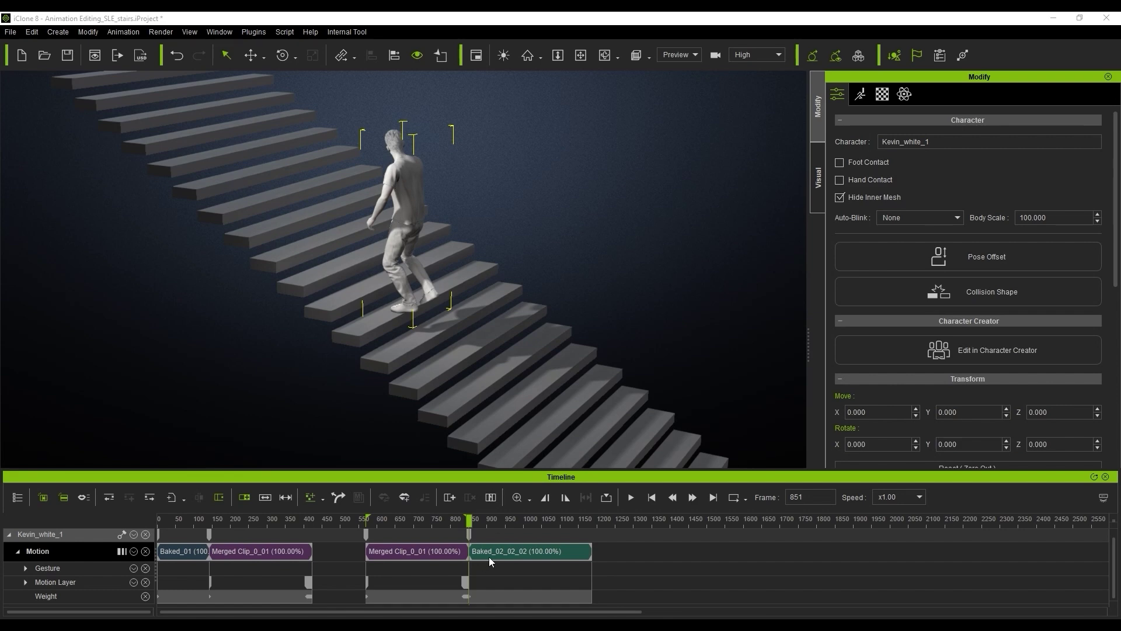
Align the Baked_02_02_02 clip to the preceding merged clip by the left foot, where that foot is planted on the step.
mouse_move(468, 522)
mouse_down()
mouse_move(456, 523)
mouse_move(469, 523)
mouse_up()
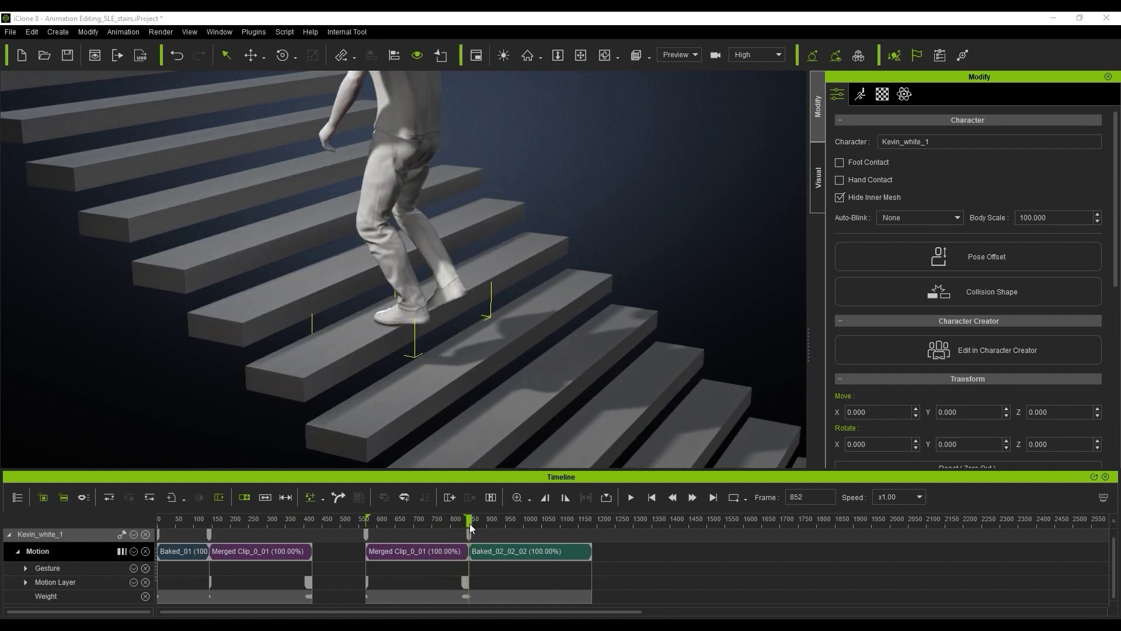
scroll(440, 327, up, 4)
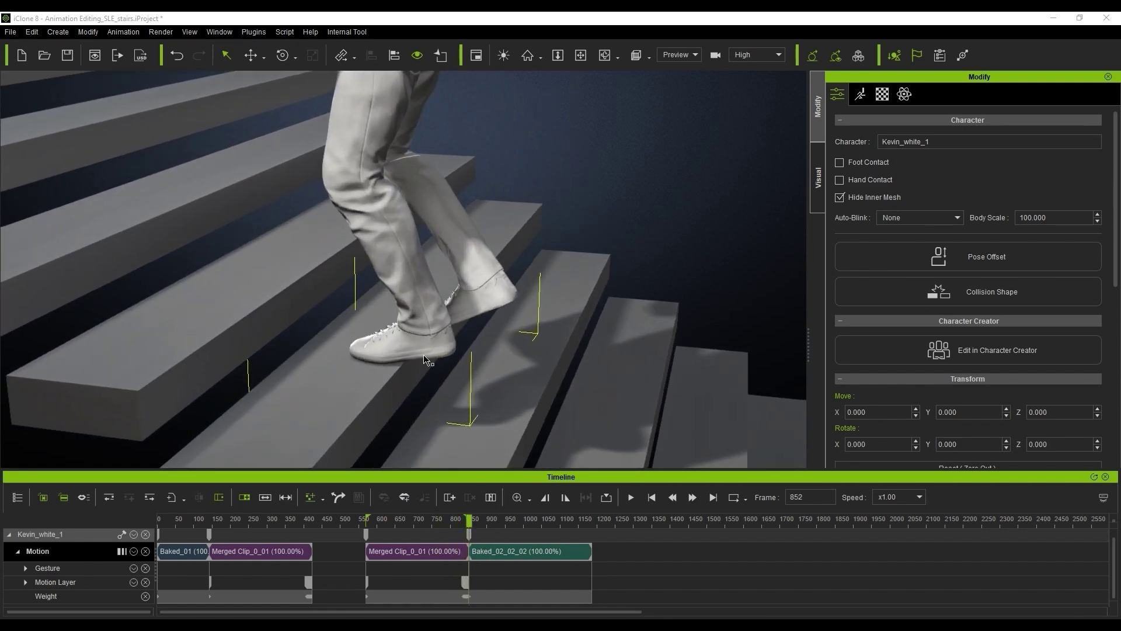
scroll(467, 552, up, 3)
click(475, 557)
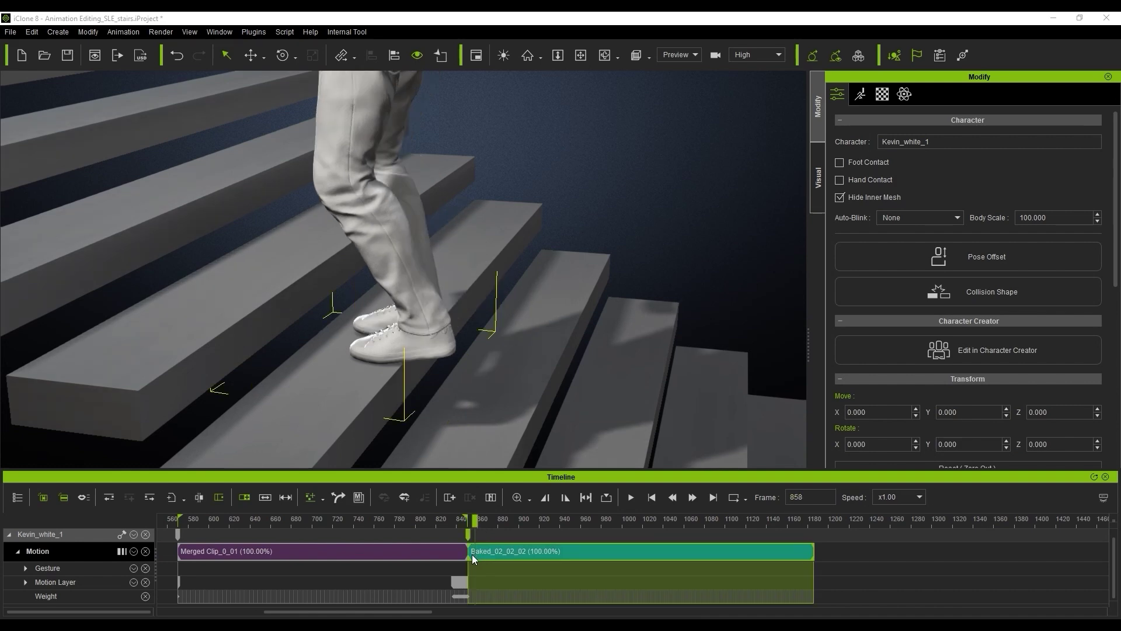
right_click(478, 555)
mouse_move(575, 307)
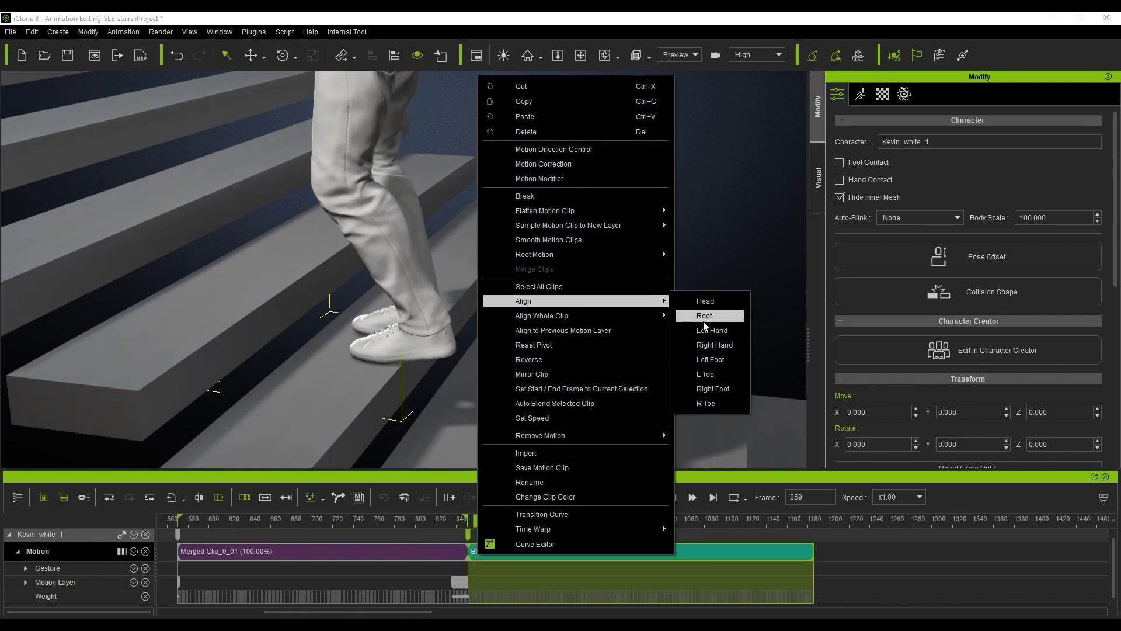
click(708, 361)
Play back the transition between the pasted merged clip and Baked_02_02_02 to check the foot alignment.
drag(432, 521, 489, 532)
ctrl+scroll(483, 556, up, 3)
ctrl+scroll(488, 563, up, 1)
double_click(475, 534)
click(520, 523)
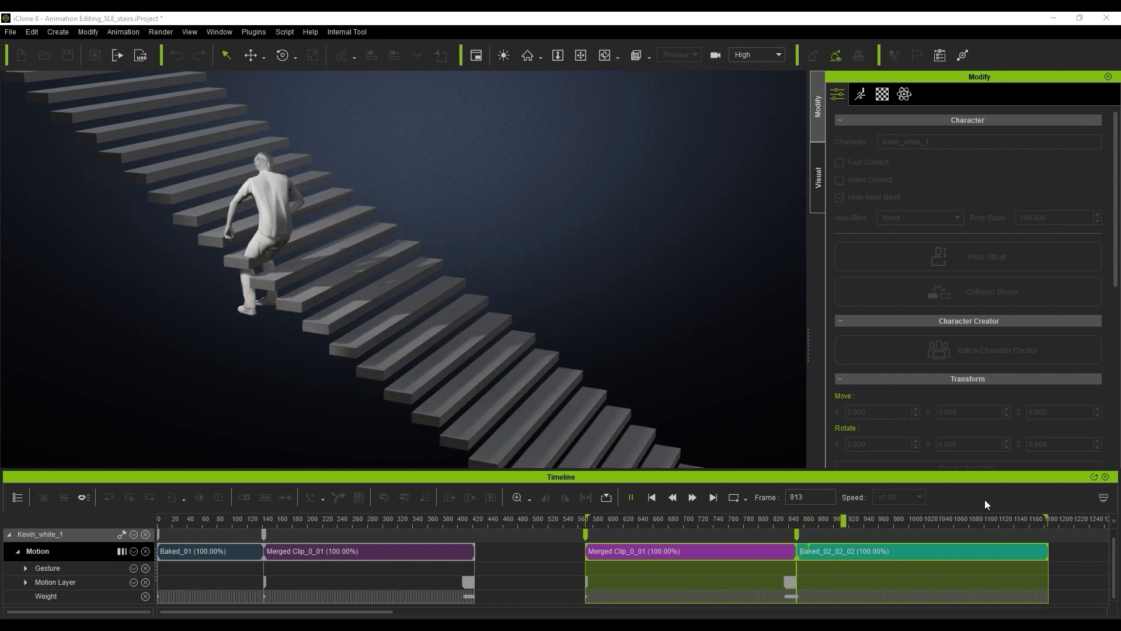
key(space)
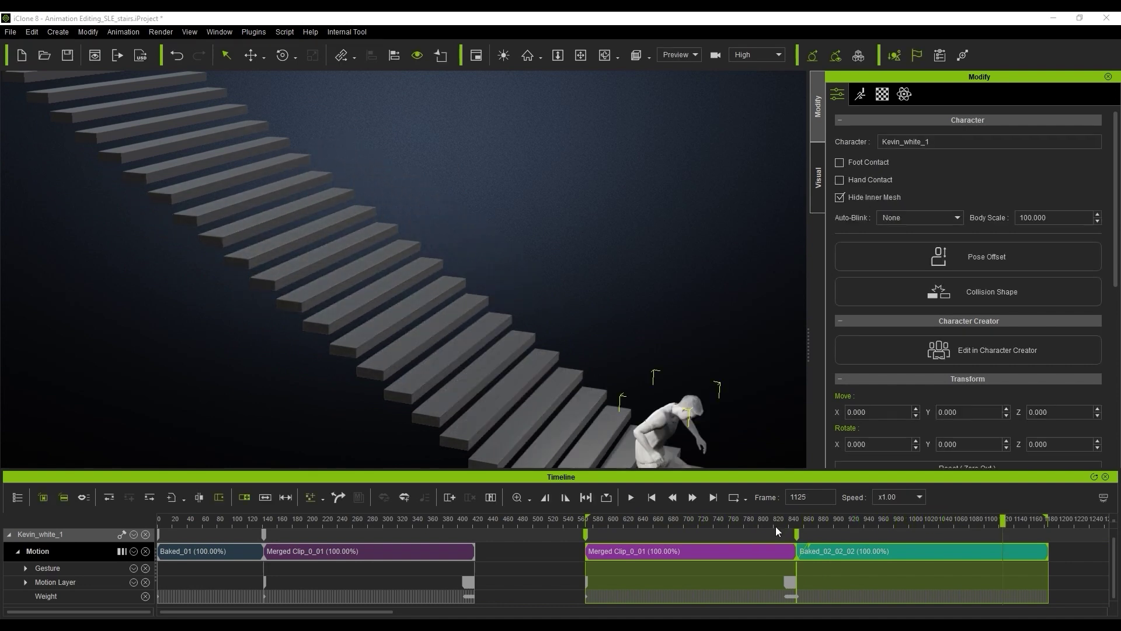
Merge the pasted merged clip and Baked_02_02_02 into a single motion clip.
click(893, 535)
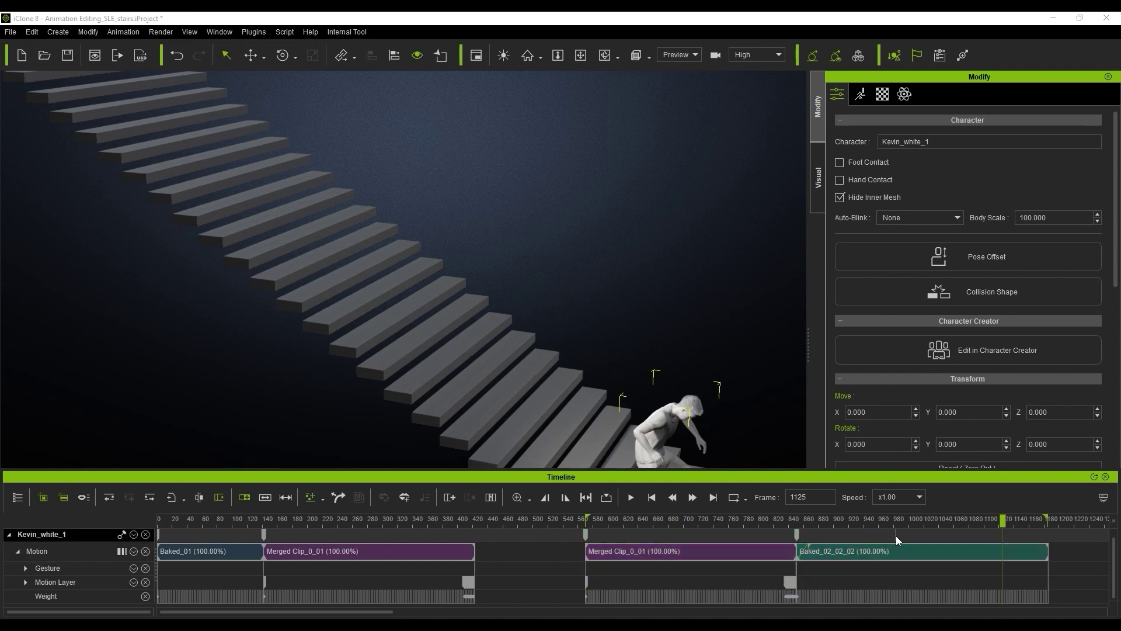
ctrl+click(750, 555)
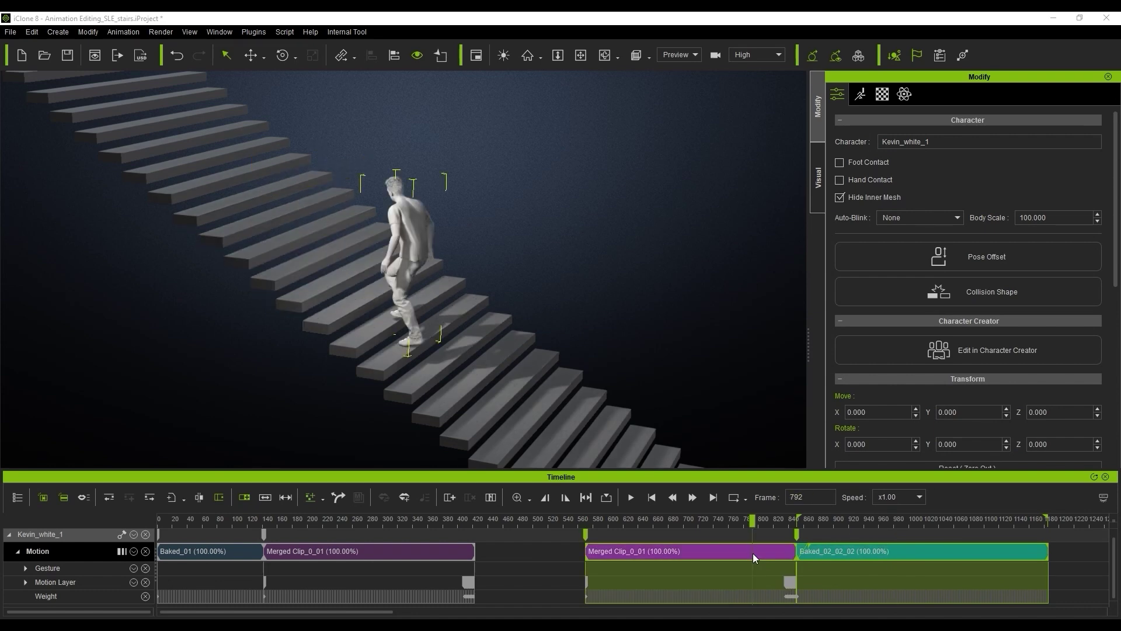
right_click(752, 553)
click(825, 268)
Break the new merged clip at frame 851 and delete its first part, keeping the ending motion.
click(652, 497)
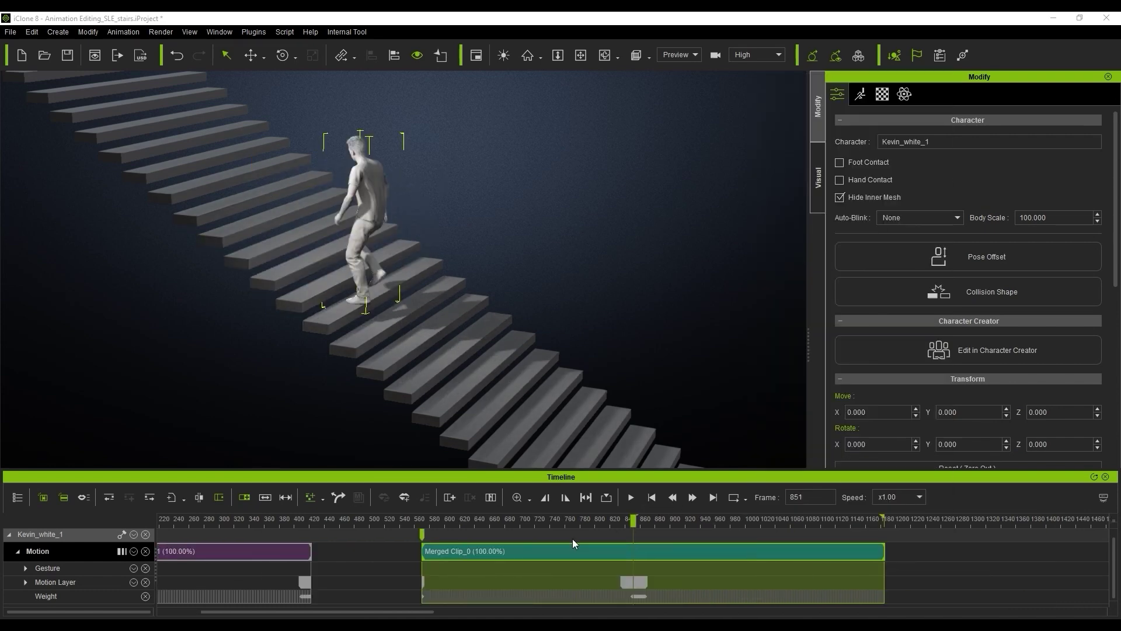
click(201, 497)
click(496, 552)
key(Delete)
Move the ending clip to about frame 2250 and loop Merged Clip_0_01 by extending its end to frame 1266.
click(642, 552)
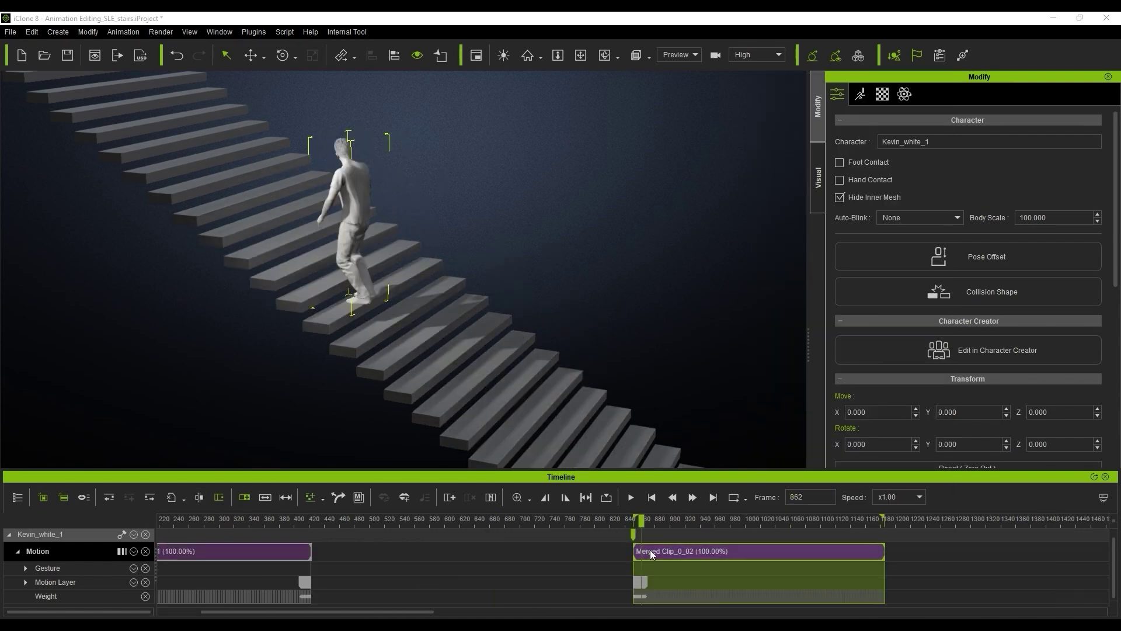
scroll(350, 550, down, 3)
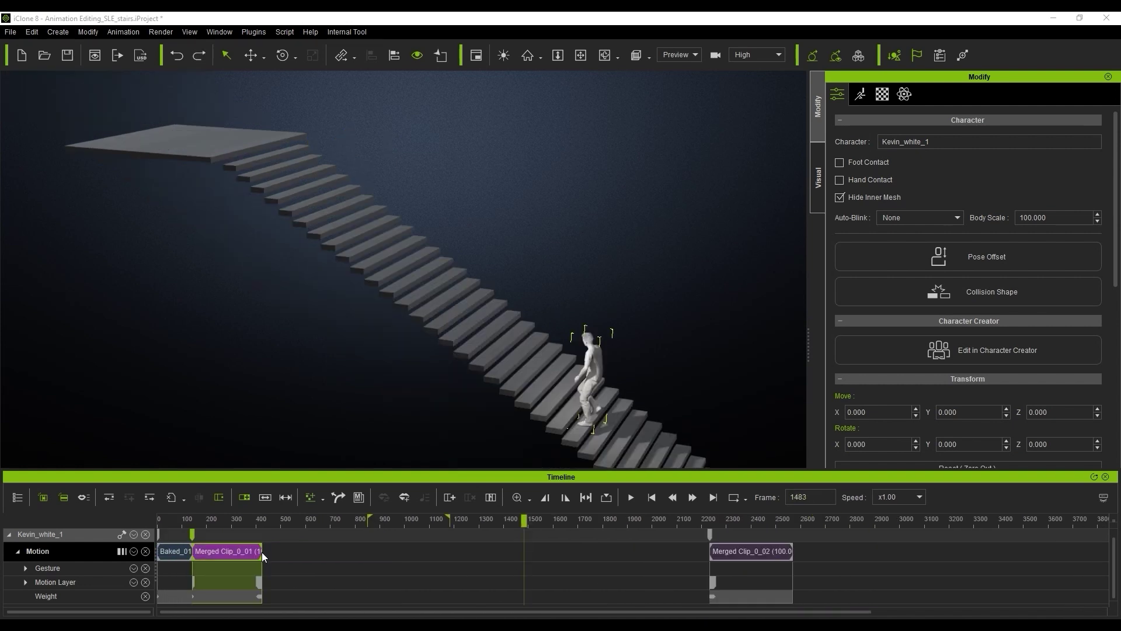
drag(263, 557, 469, 563)
Cut the ending clip Merged Clip_0_02 and paste it at the end of the looped clip at frame 1266.
click(717, 554)
key(ctrl+x)
click(713, 497)
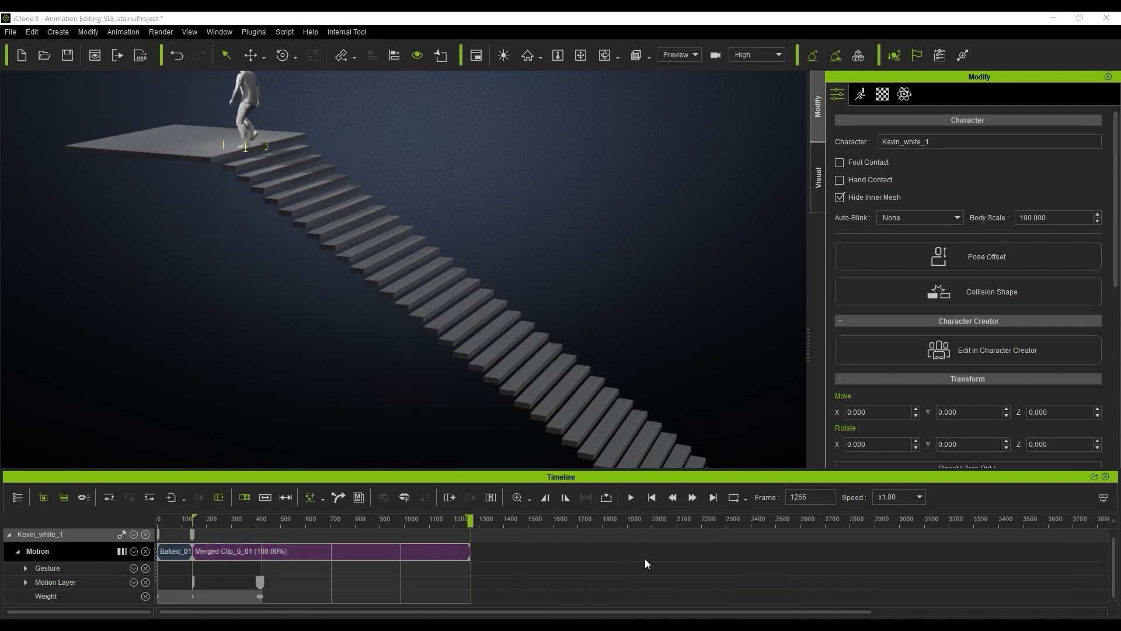
click(645, 555)
key(ctrl+v)
mouse_move(461, 520)
mouse_down()
mouse_move(495, 520)
mouse_move(457, 522)
mouse_up()
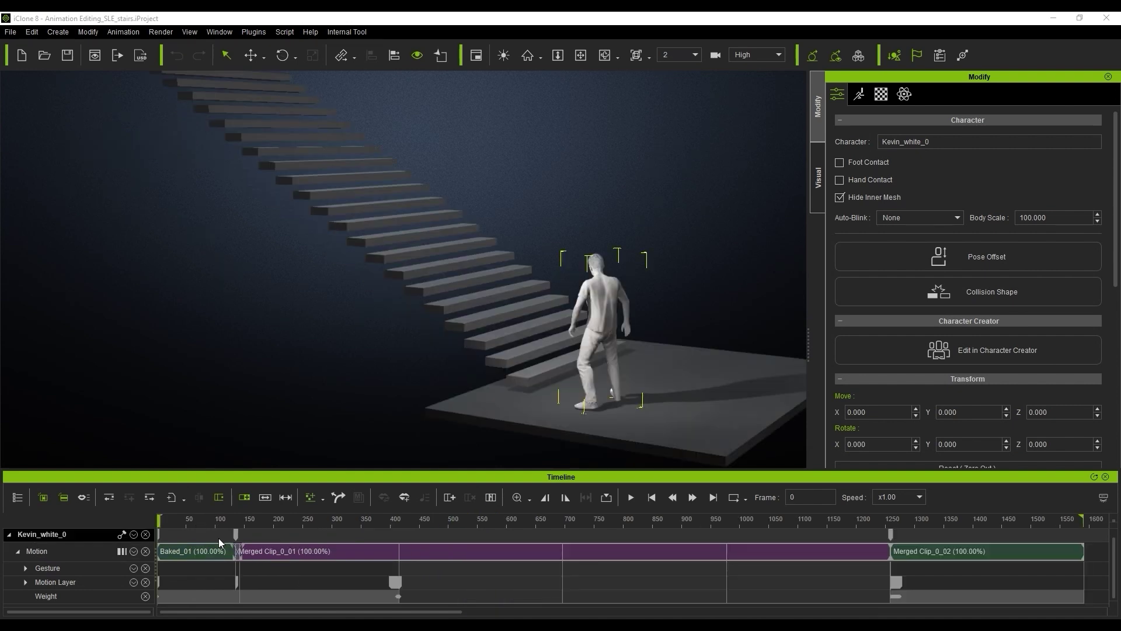
Rename the first motion clip, Baked_01, as Walk Up Stairs_(1S).
right_click(200, 552)
click(362, 479)
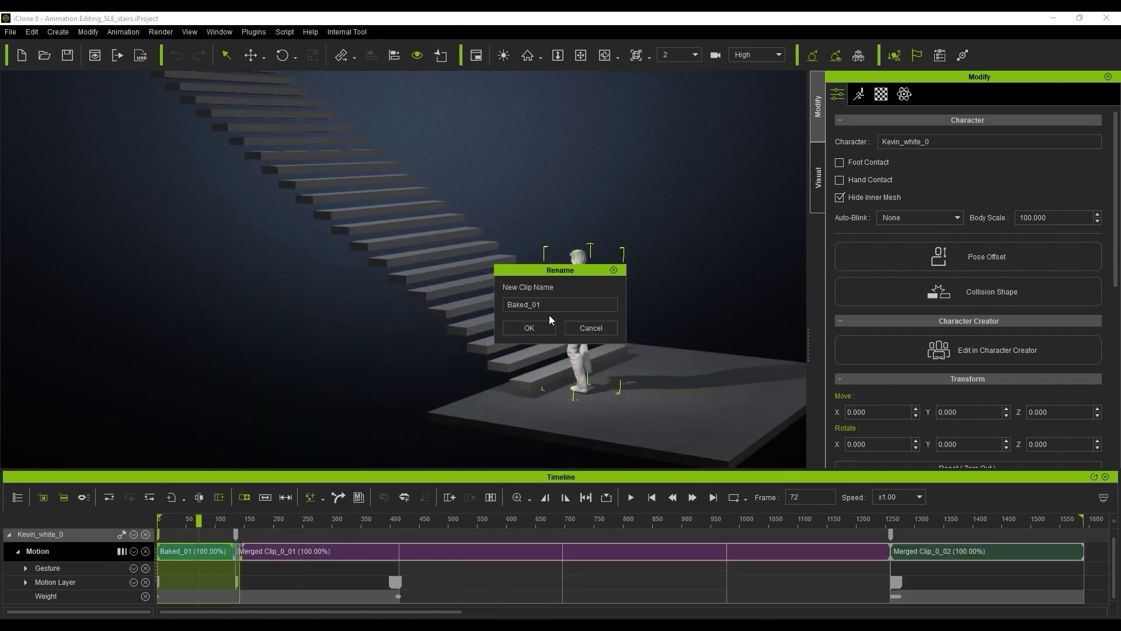
text(Walk Up Stairs_(1S))
key(Return)
Rename the looped middle clip, Merged Clip_0_01, as Walk Up Stairs_(2L).
right_click(311, 552)
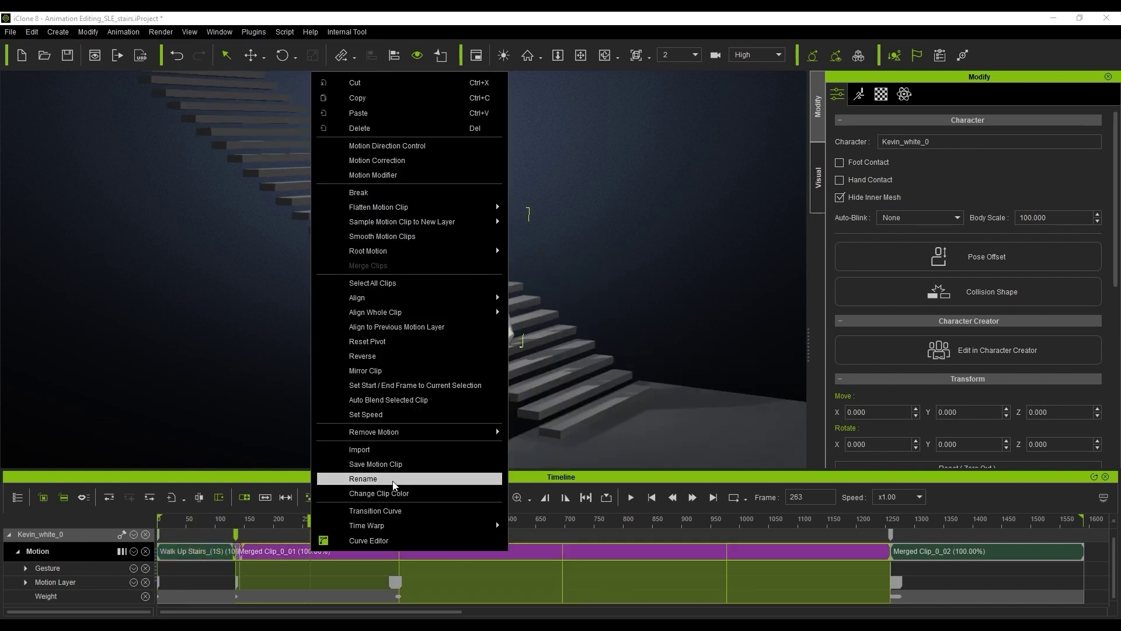
click(356, 477)
text(Walk Up Stairs_(2)
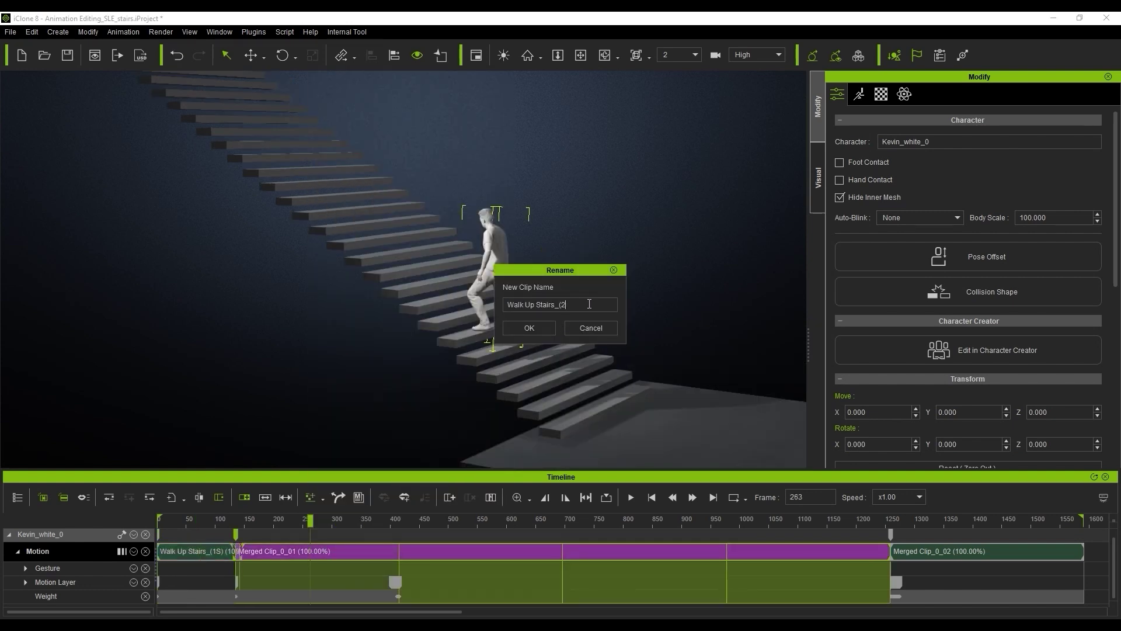
text(L))
key(Return)
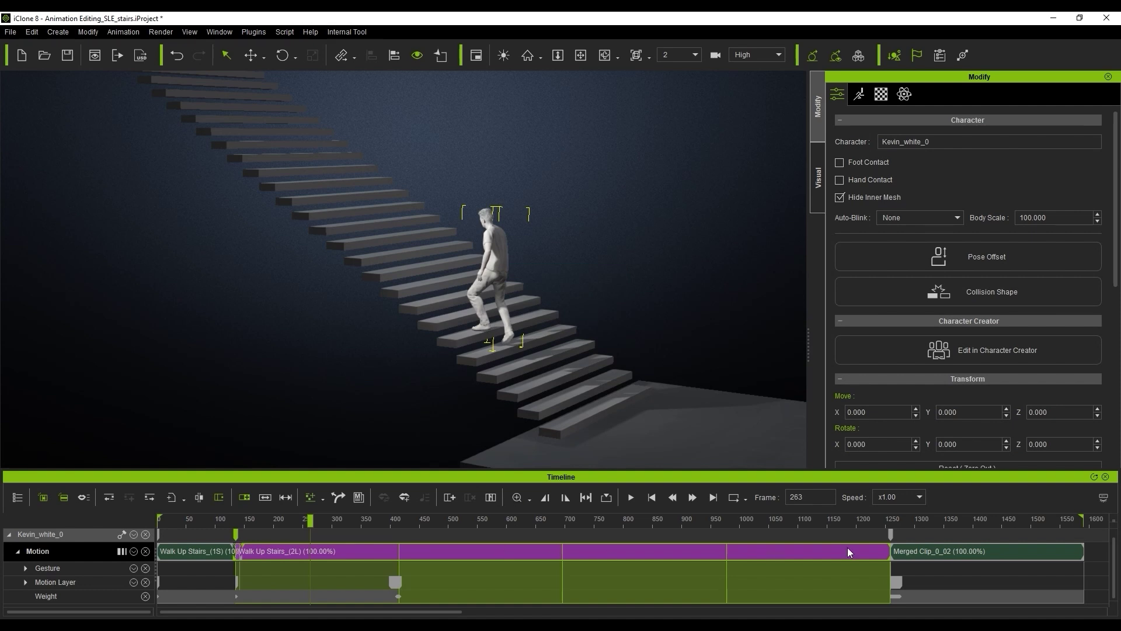
Rename the ending clip, Merged Clip_0_02, as Walk Up Stairs_(3E).
click(917, 554)
right_click(917, 554)
click(962, 482)
text(Walk Up Stairs_)
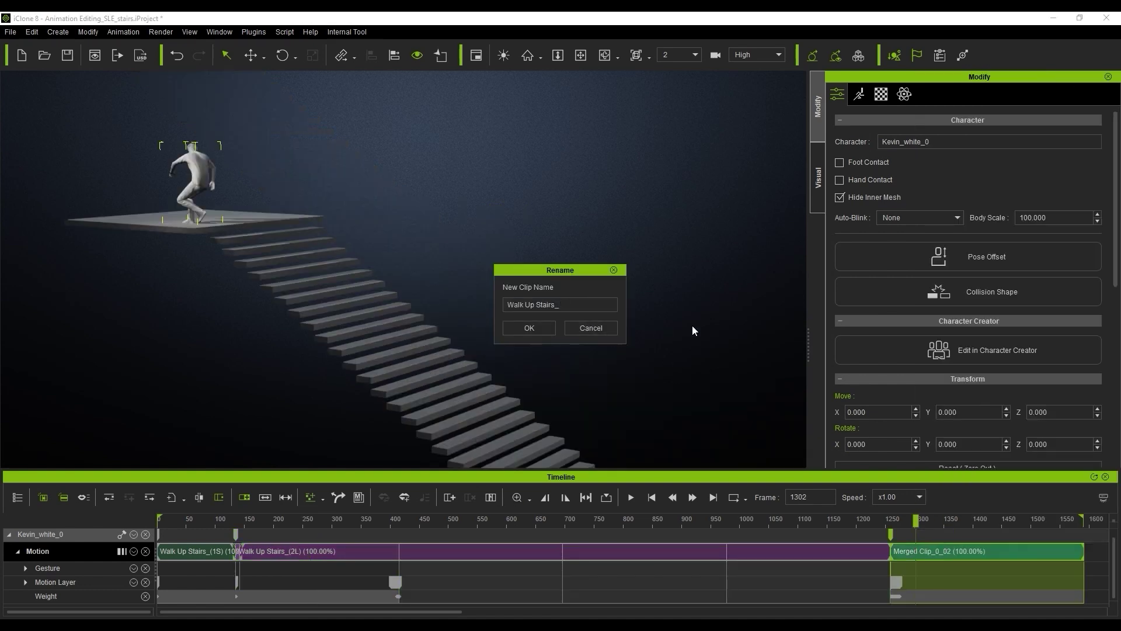
text((3E))
key(Return)
Select all three Walk Up Stairs clips and play the complete stair climb from the first frame.
drag(1097, 559, 164, 575)
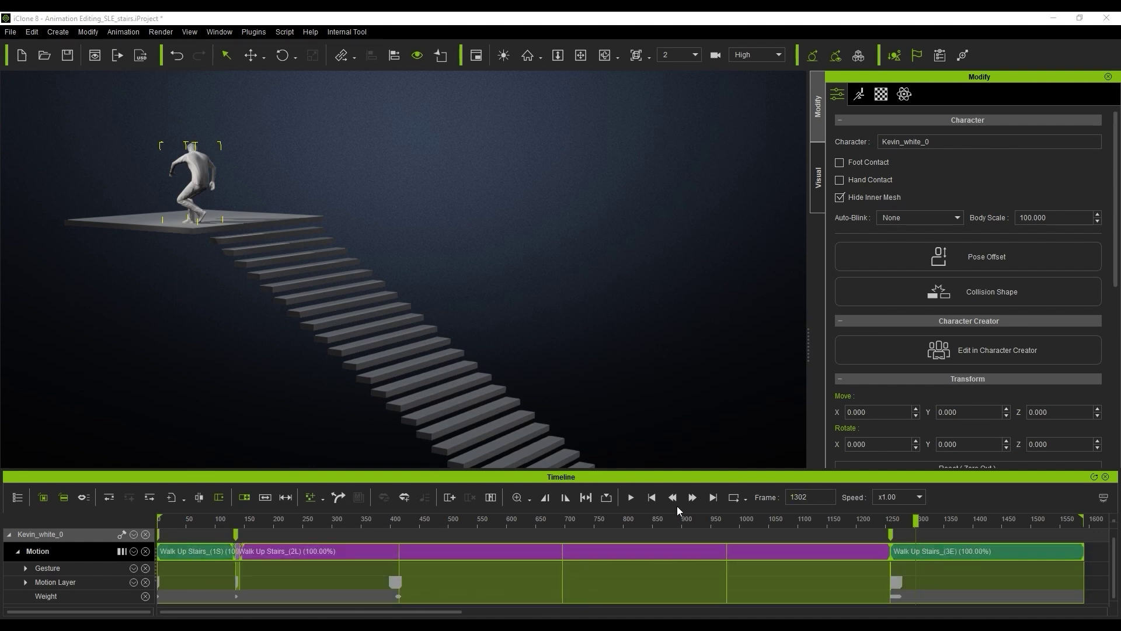
click(651, 497)
key(space)
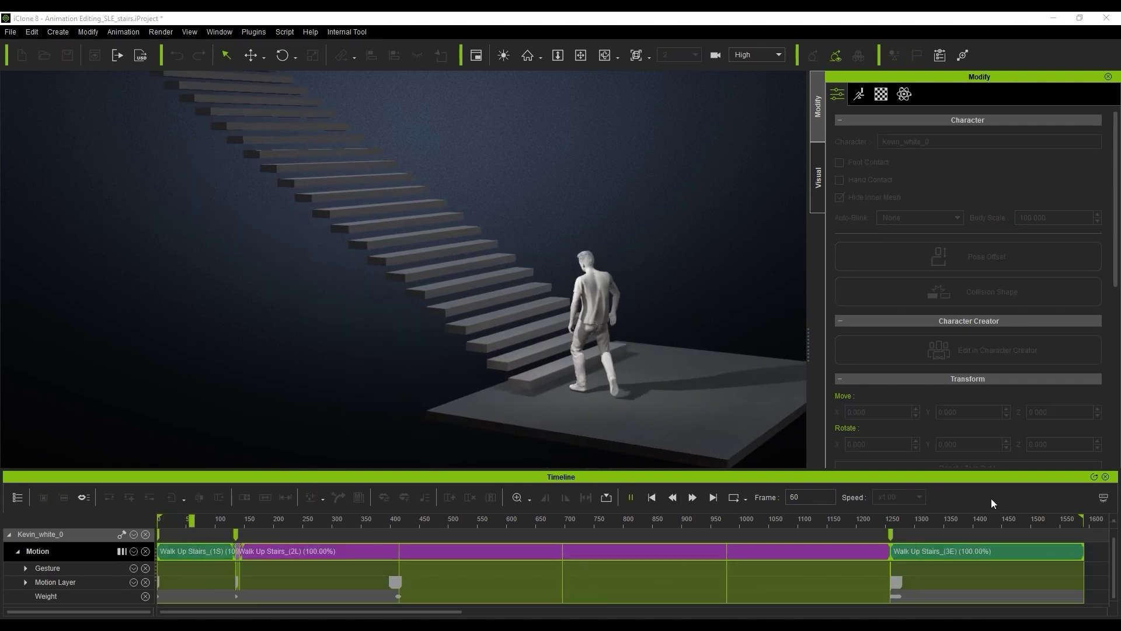